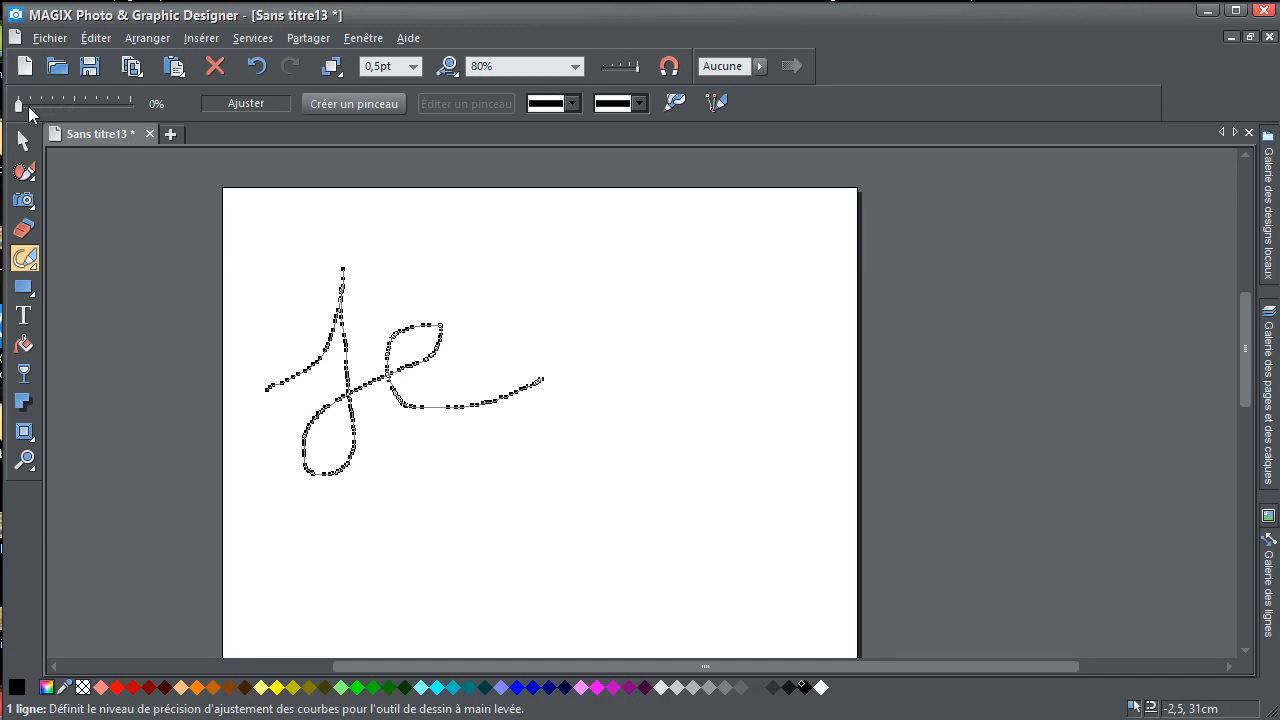
Smooth the handwritten "Je" line to 66% and draw a wavy freehand line to its right, smoothed to 100%
drag(18, 106, 107, 106)
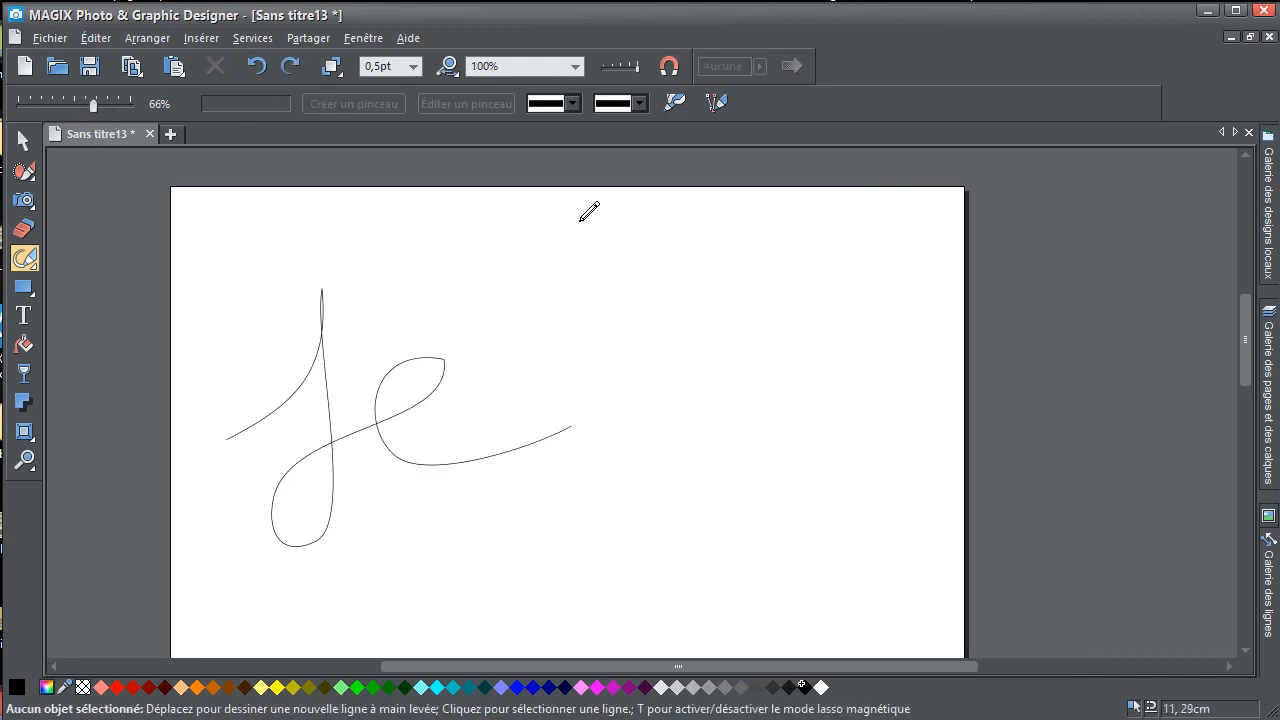
mouse_move(585, 213)
mouse_down()
mouse_move(561, 263)
mouse_move(635, 303)
mouse_move(753, 274)
mouse_move(736, 338)
mouse_move(673, 386)
mouse_move(680, 427)
mouse_move(880, 431)
mouse_move(857, 498)
mouse_move(613, 527)
mouse_move(675, 624)
mouse_move(780, 622)
mouse_move(823, 561)
mouse_up()
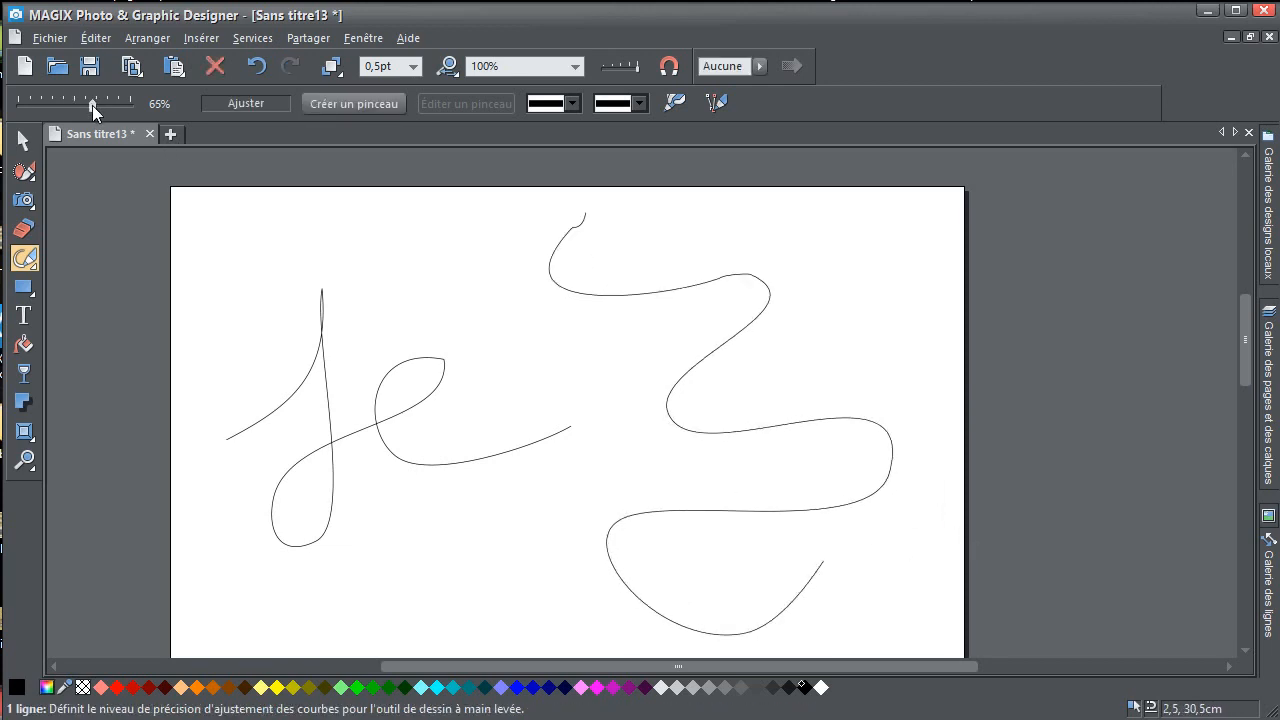
mouse_move(91, 104)
mouse_down()
mouse_move(41, 112)
mouse_move(129, 114)
mouse_up()
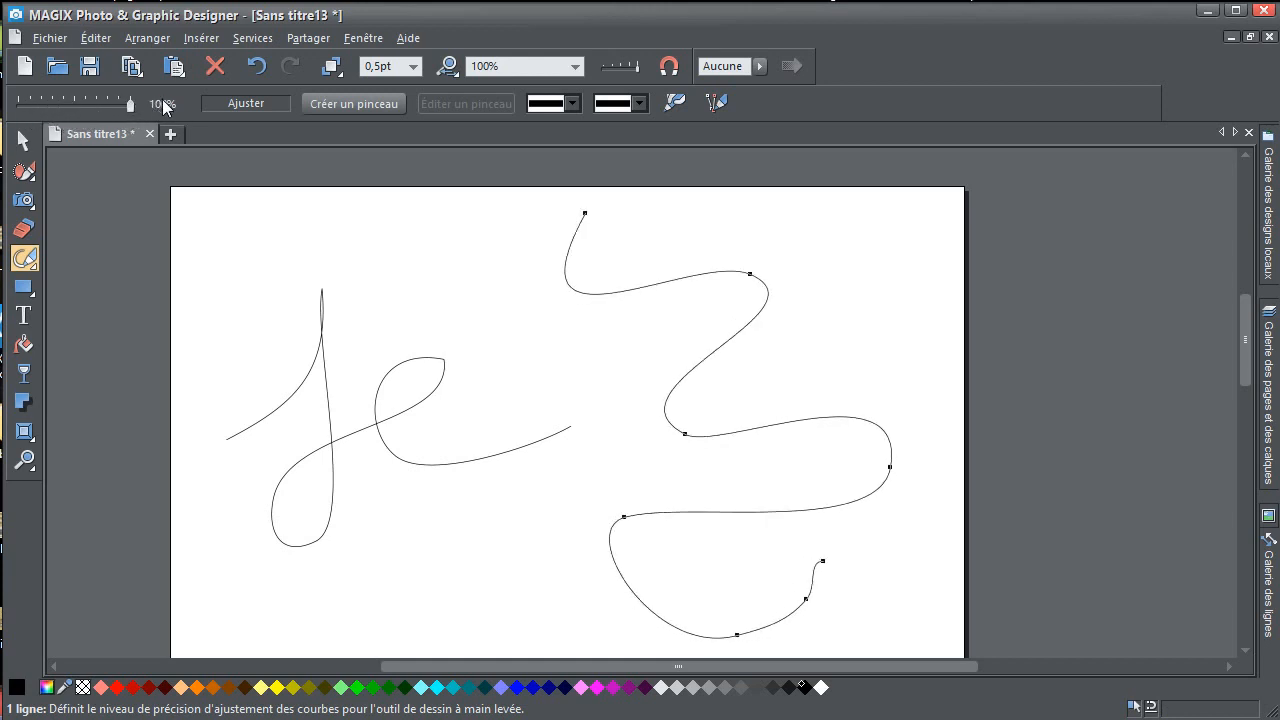
Handwrite a small word above the large "Je" line with the Freehand tool, and delete it
scroll(451, 300, up, 2)
mouse_move(430, 330)
mouse_down()
mouse_move(470, 273)
mouse_move(469, 320)
mouse_move(452, 338)
mouse_move(484, 300)
mouse_move(477, 318)
mouse_move(492, 309)
mouse_move(480, 296)
mouse_move(479, 325)
mouse_move(516, 300)
mouse_move(507, 344)
mouse_move(517, 302)
mouse_move(506, 328)
mouse_move(518, 344)
mouse_move(548, 312)
mouse_up()
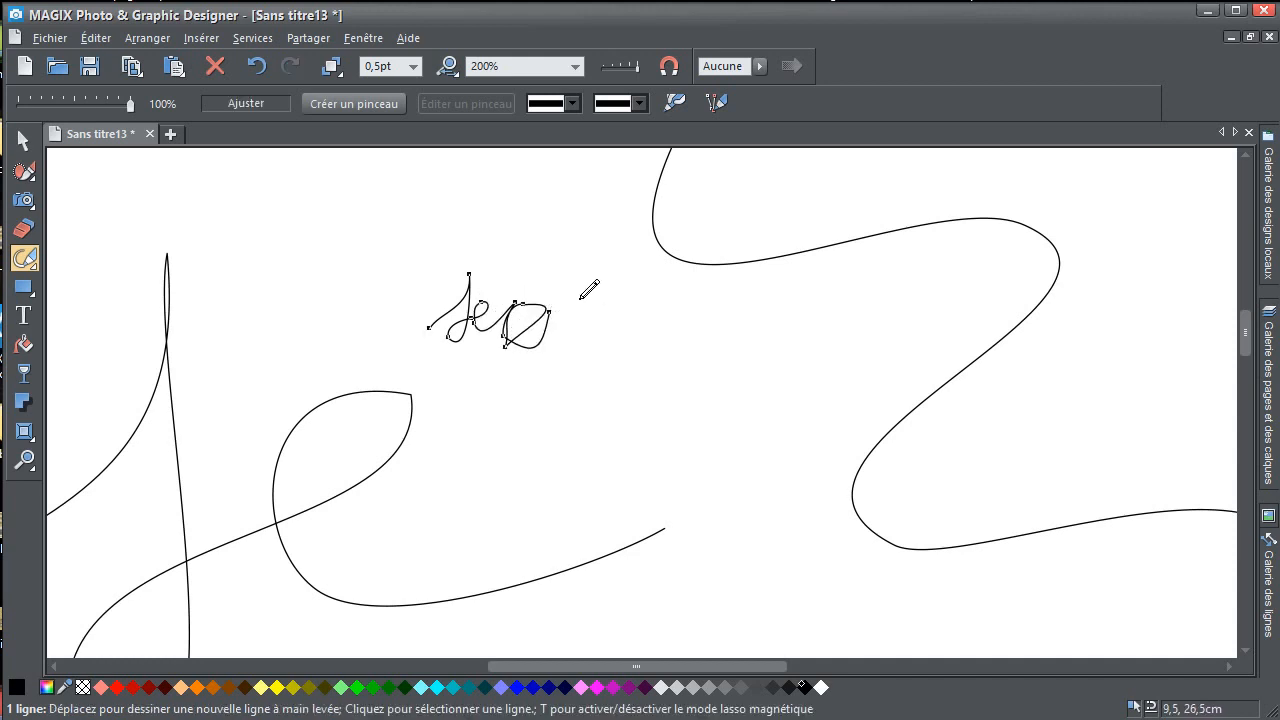
click(23, 140)
click(327, 288)
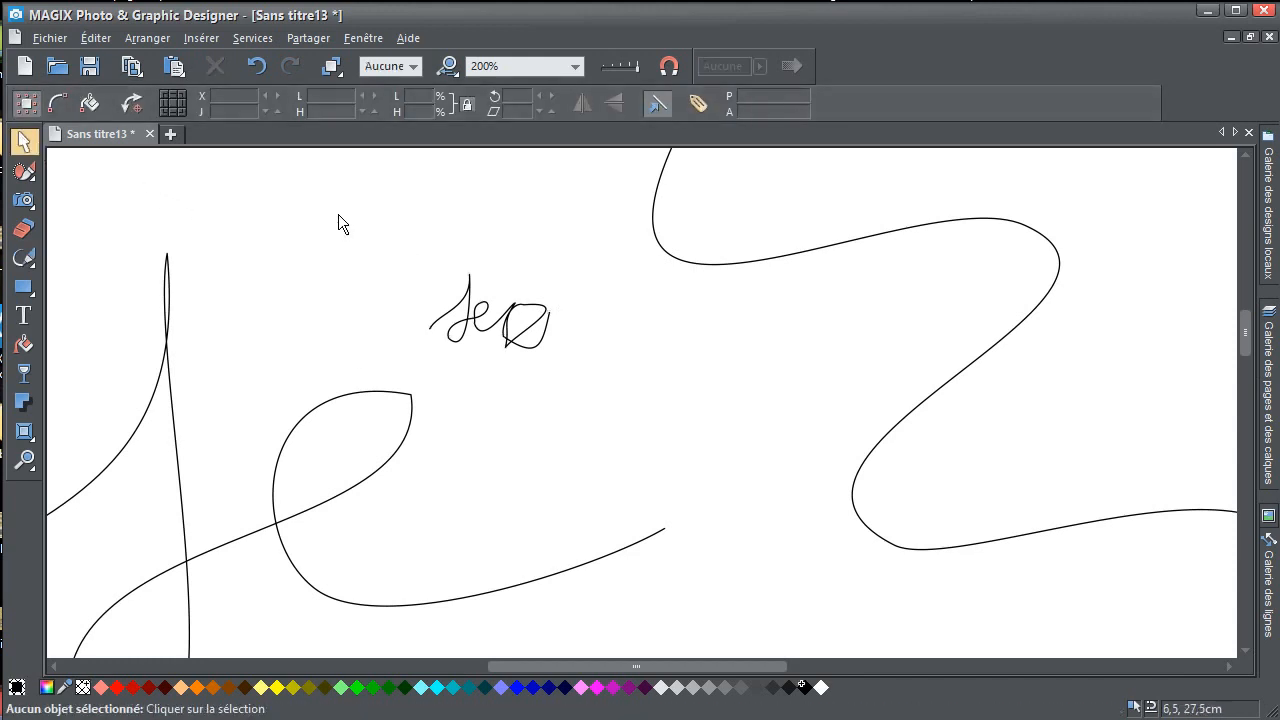
drag(339, 215, 616, 413)
key(Delete)
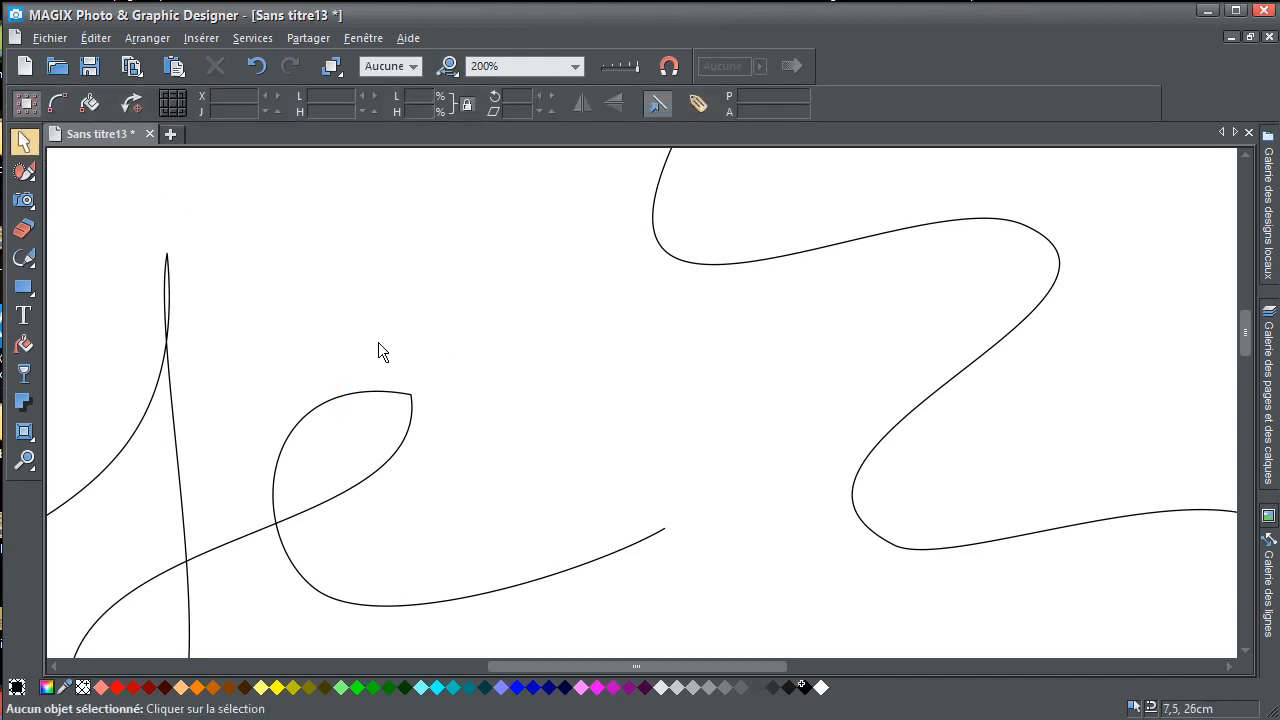
Set the Freehand tool's smoothing to 70%
key(F3)
drag(102, 109, 97, 111)
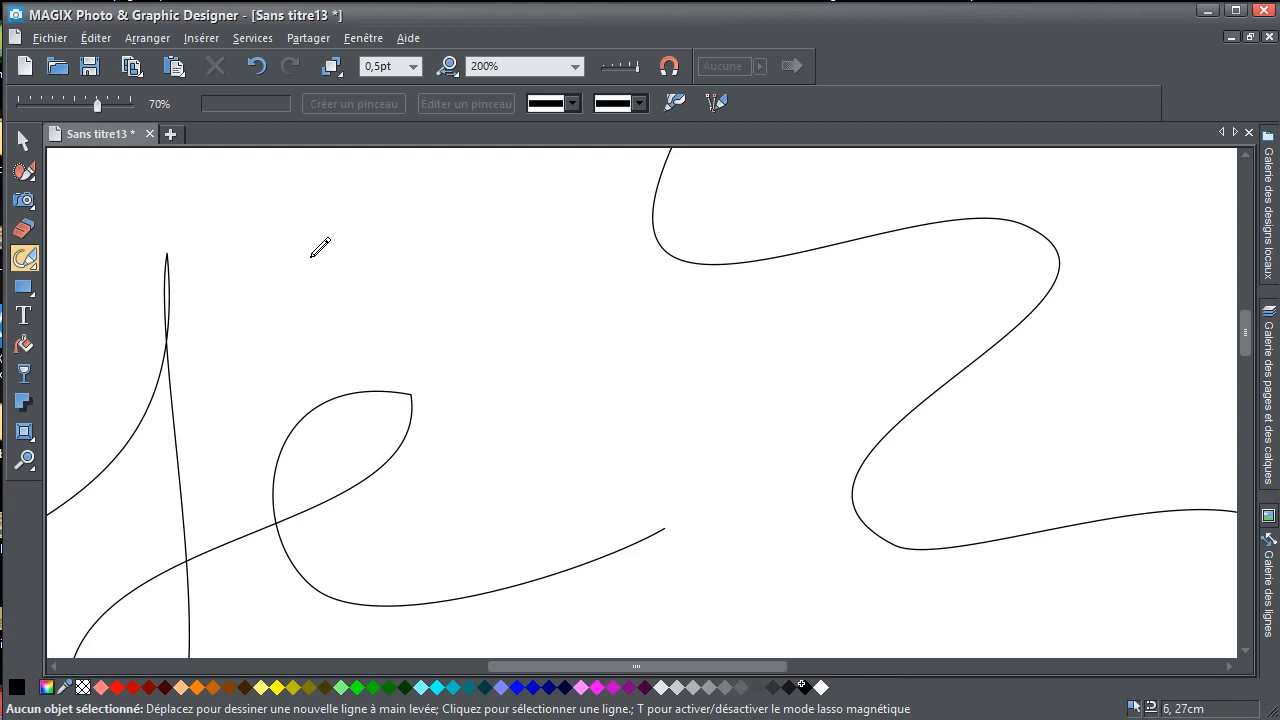
Apply the pinkish-red paint brush to the handwritten "Je" line
click(24, 141)
scroll(189, 390, down, 2)
drag(189, 390, 340, 331)
scroll(338, 332, up, 1)
mouse_move(167, 178)
mouse_down()
mouse_move(569, 426)
mouse_move(812, 610)
mouse_up()
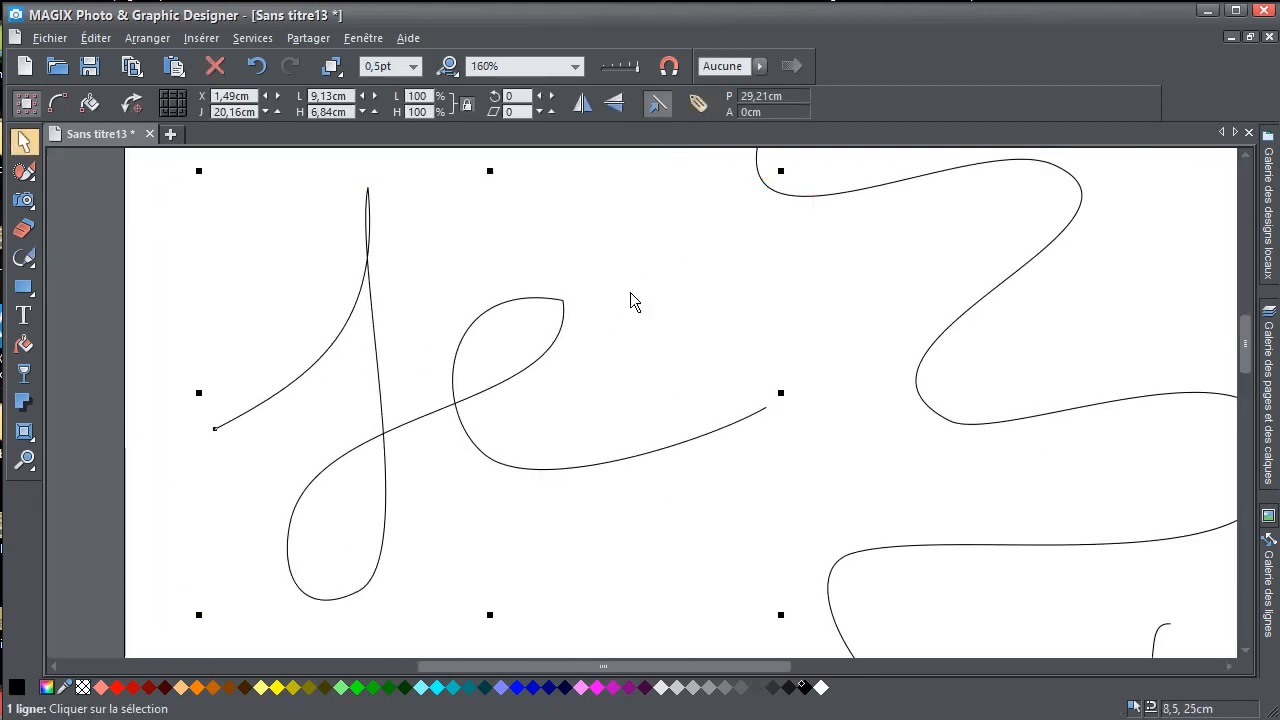
click(24, 258)
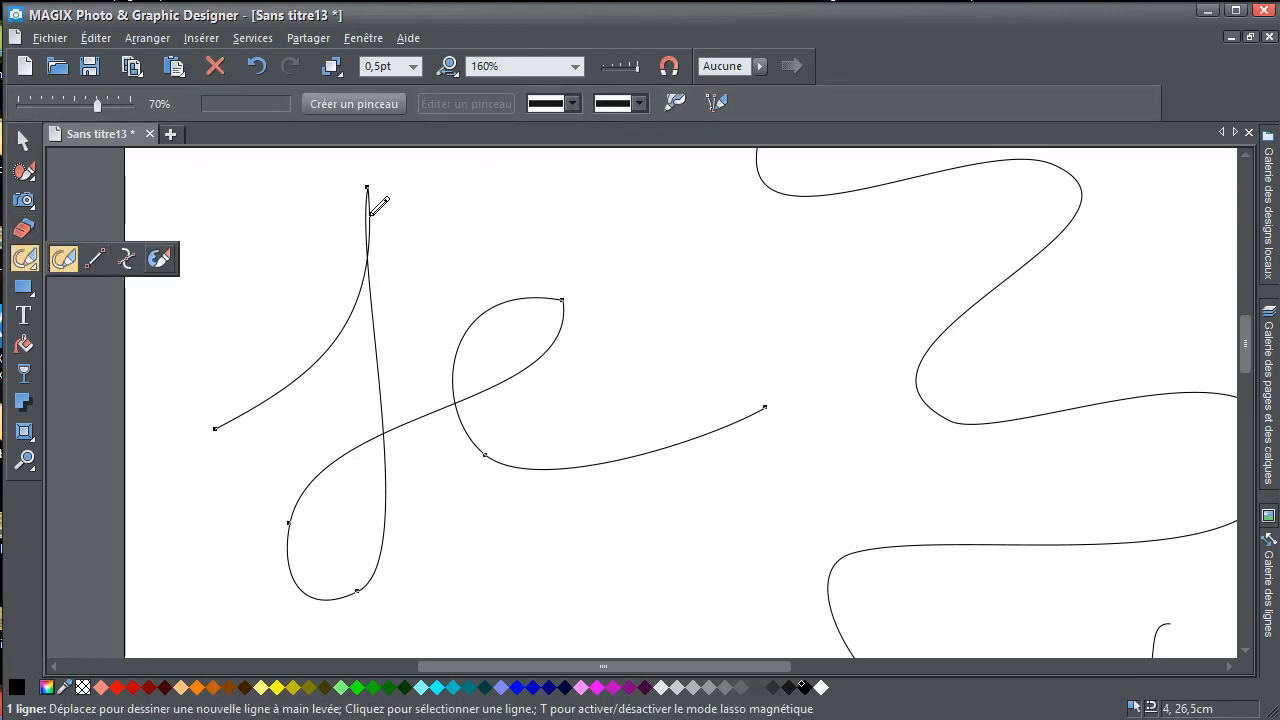
click(575, 104)
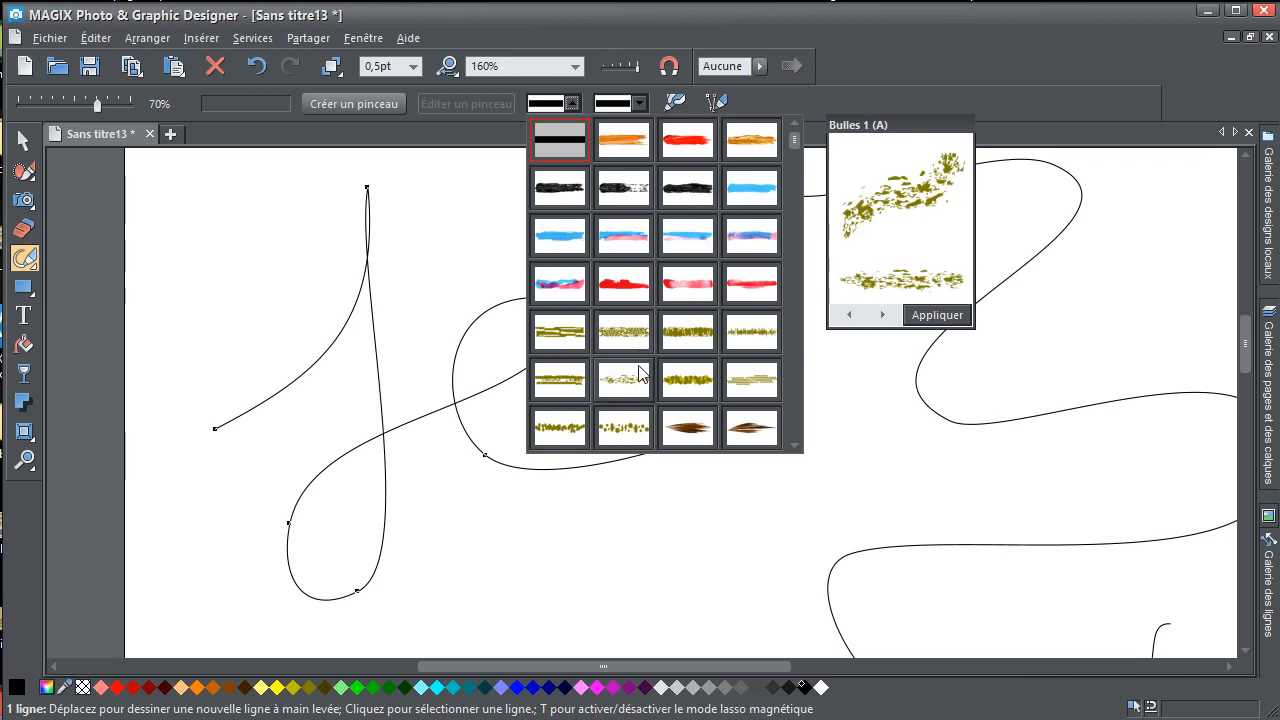
click(688, 282)
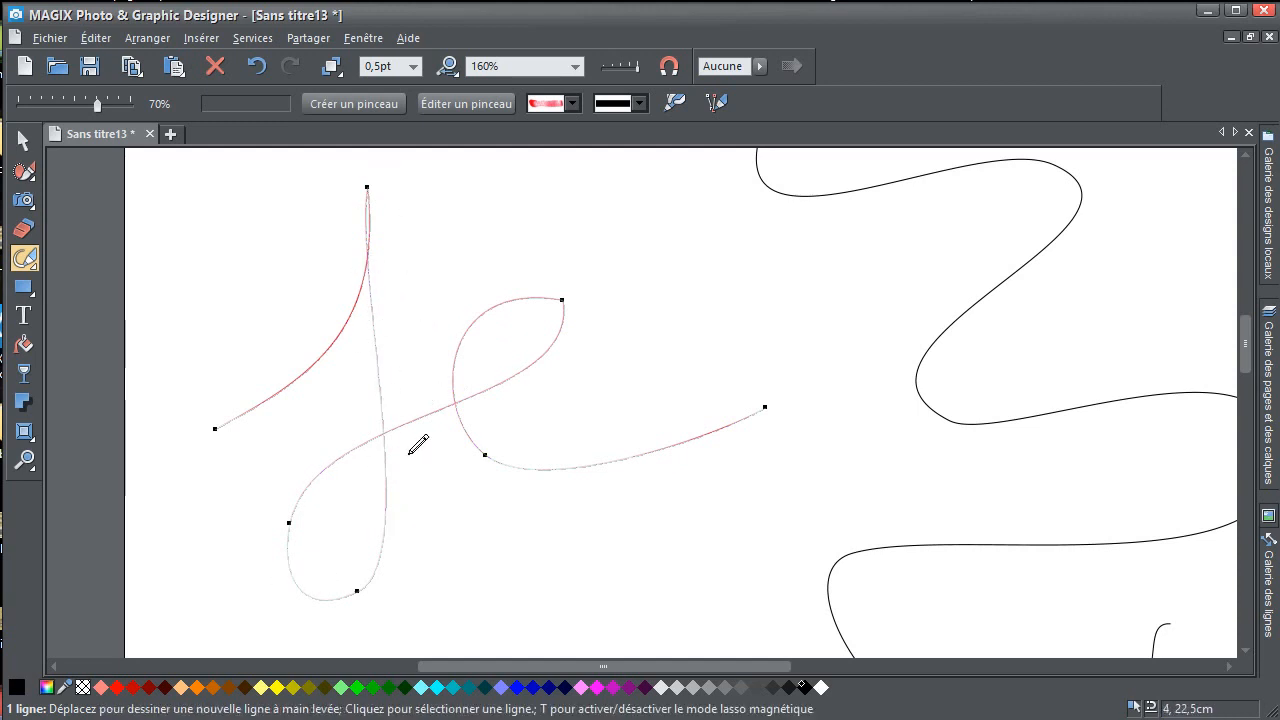
Set the "Je" line's width to 8 pt and change its brush to the mixed blue and pink paint stroke
click(413, 67)
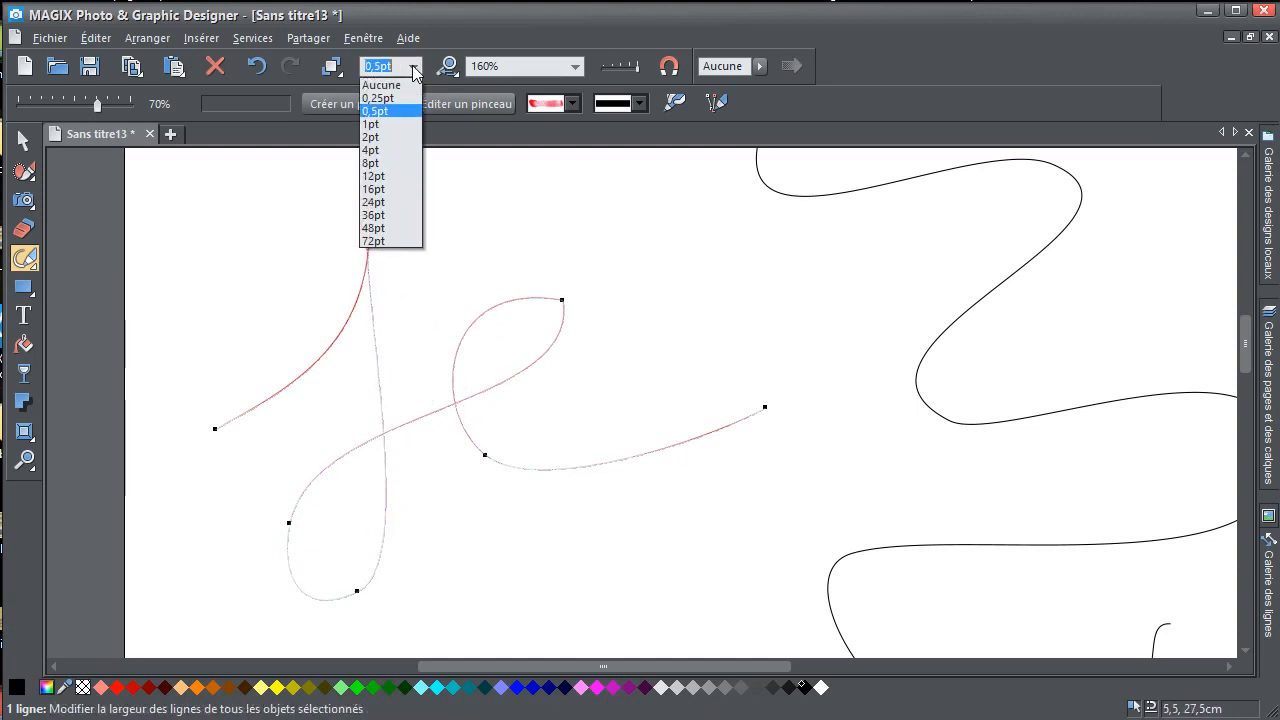
click(391, 162)
scroll(398, 459, up, 1)
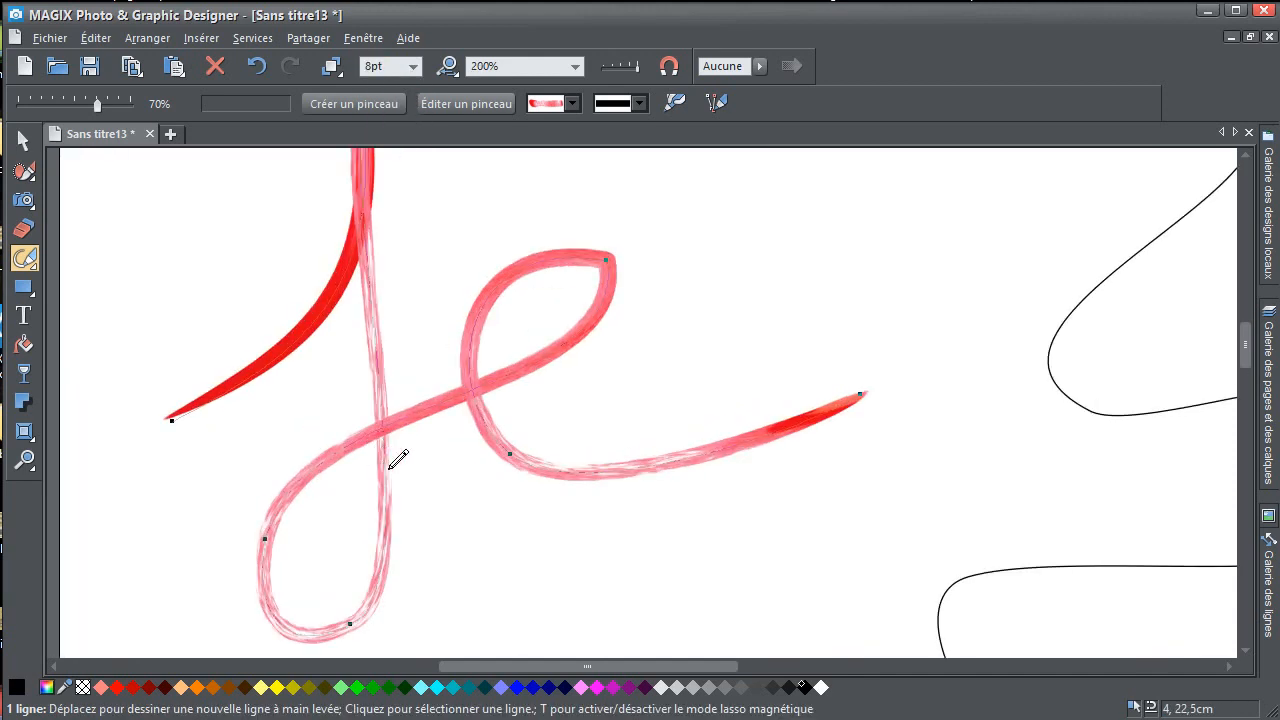
click(573, 104)
click(687, 236)
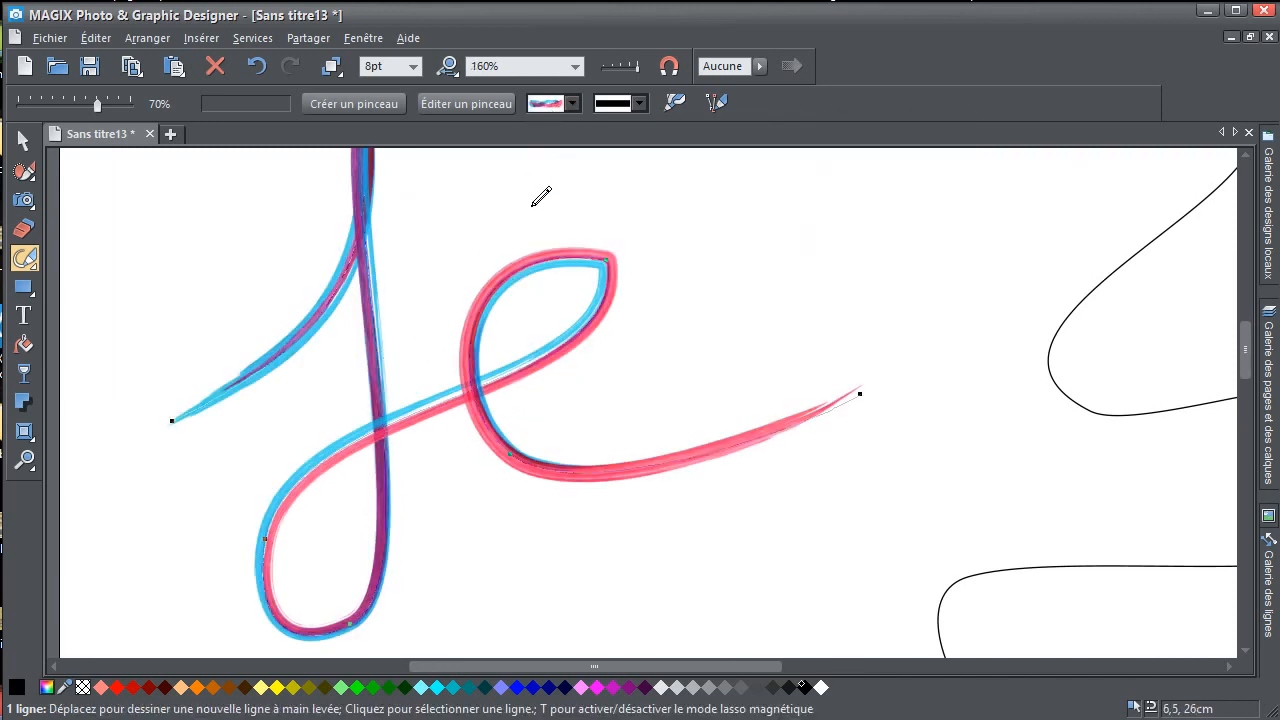
Handwrite a word with the blue and pink brush in the blank area below the "Je" line
scroll(606, 240, down, 2)
scroll(583, 233, down, 2)
drag(439, 411, 497, 156)
scroll(434, 400, up, 1)
scroll(428, 431, down, 1)
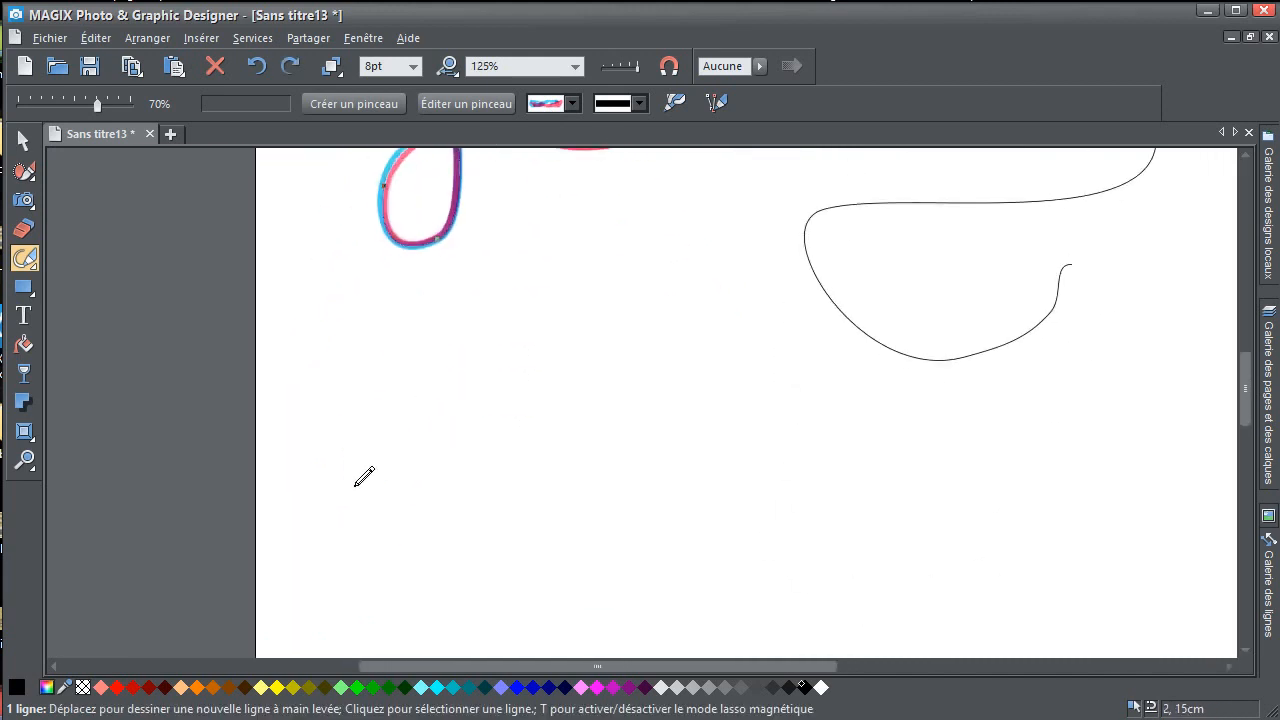
mouse_move(326, 443)
mouse_down()
mouse_move(375, 435)
mouse_move(438, 349)
mouse_move(438, 567)
mouse_move(381, 526)
mouse_move(572, 364)
mouse_move(503, 450)
mouse_move(601, 468)
mouse_move(663, 406)
mouse_up()
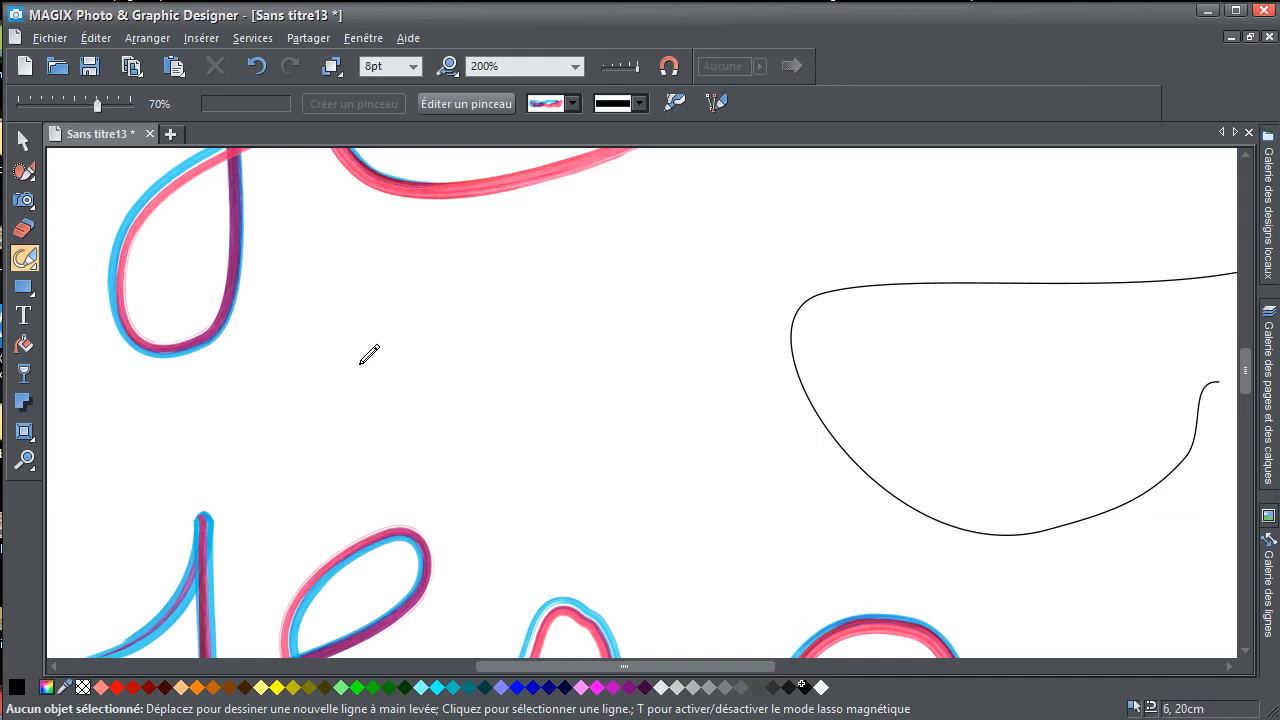
Draw a wavy brush line between the two handwritten words and give it a teardrop-shaped tapering line profile
mouse_move(250, 405)
mouse_down()
mouse_move(298, 320)
mouse_move(348, 343)
mouse_move(391, 423)
mouse_move(467, 339)
mouse_move(508, 250)
mouse_move(584, 320)
mouse_move(637, 346)
mouse_move(718, 226)
mouse_up()
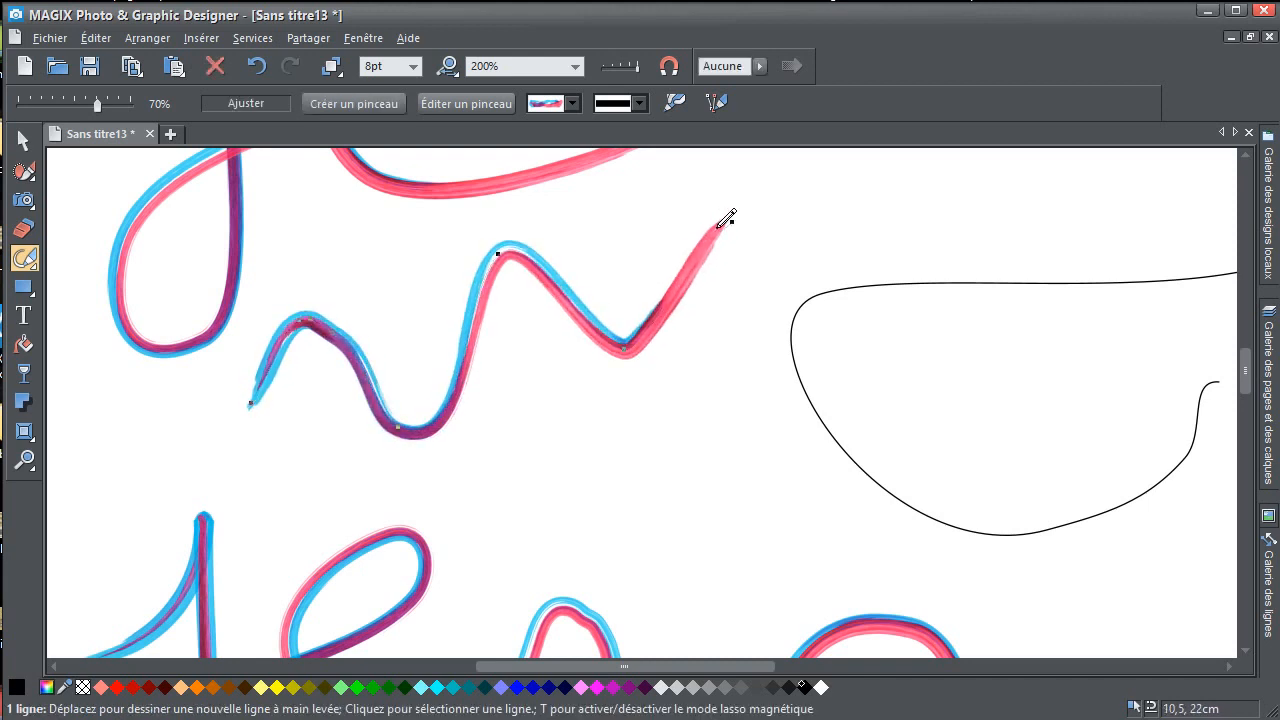
click(638, 103)
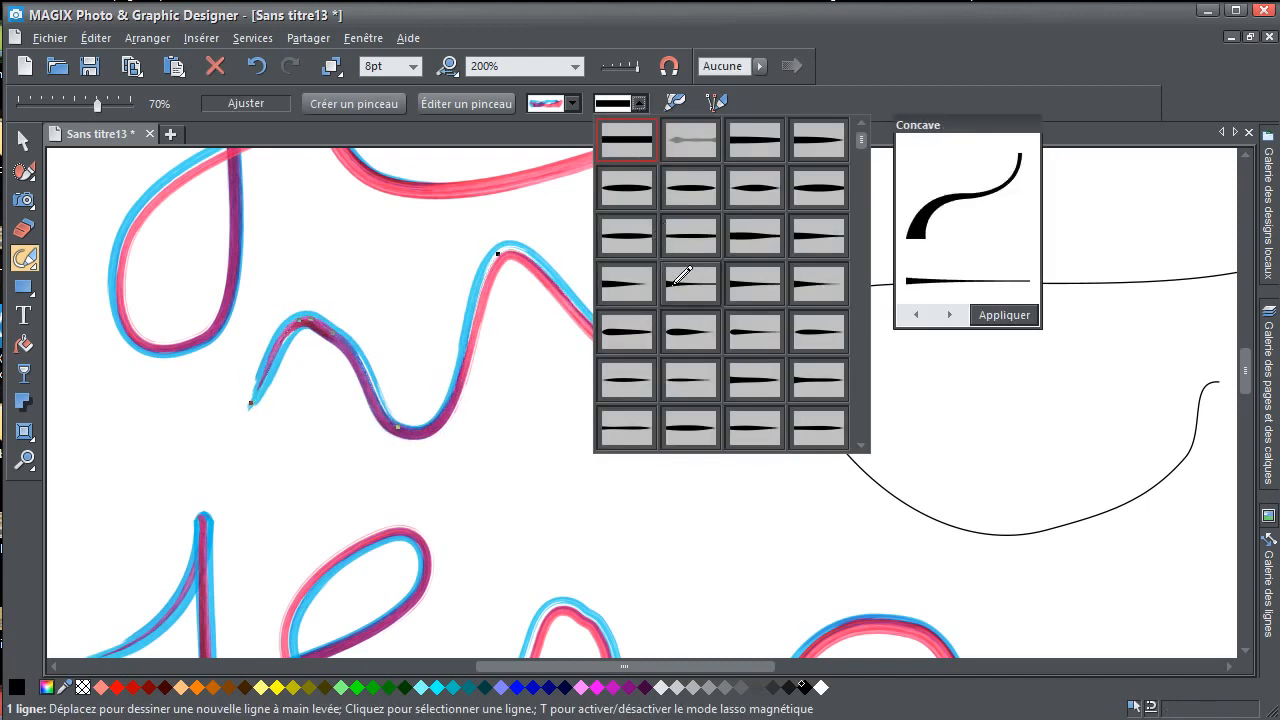
click(690, 330)
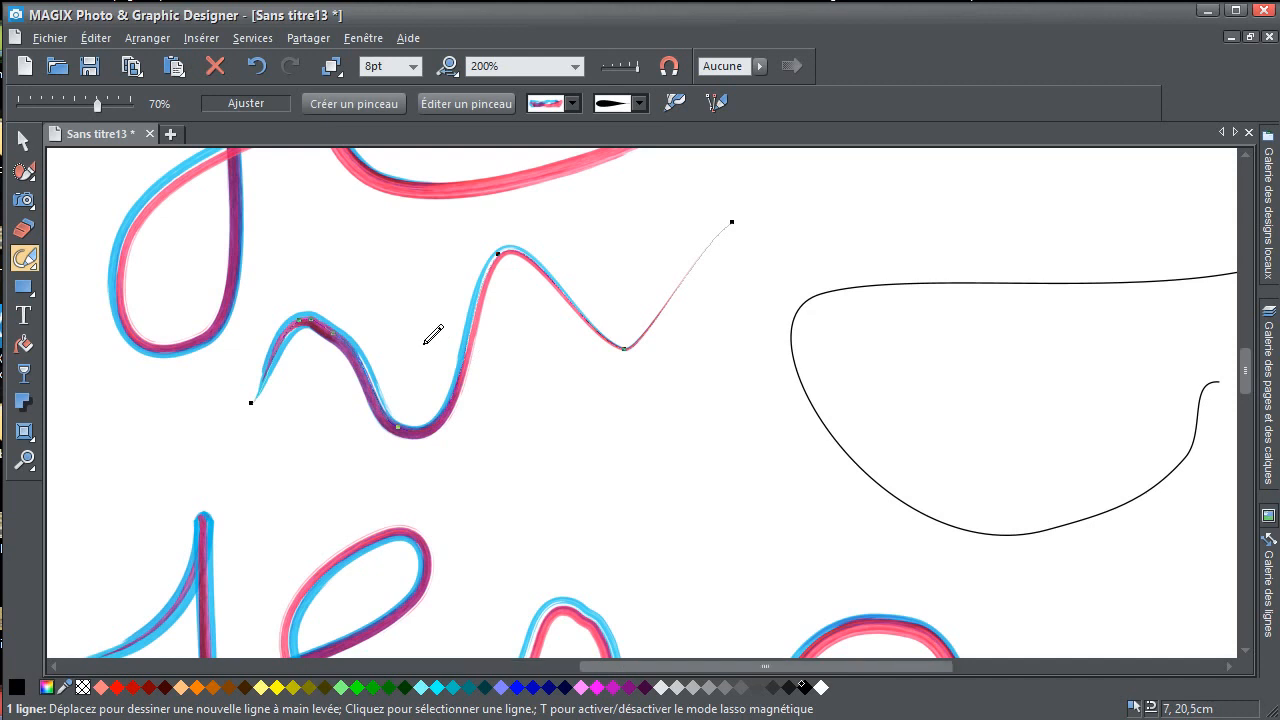
Delete all the handwritten and wavy lines from the page
scroll(433, 335, down, 5)
click(25, 142)
drag(786, 543, 237, 191)
key(Delete)
scroll(443, 327, up, 1)
click(561, 262)
key(Delete)
Set the Freehand tool to the Ligne normale brush with the SlimBlip line profile
scroll(368, 261, up, 4)
click(25, 258)
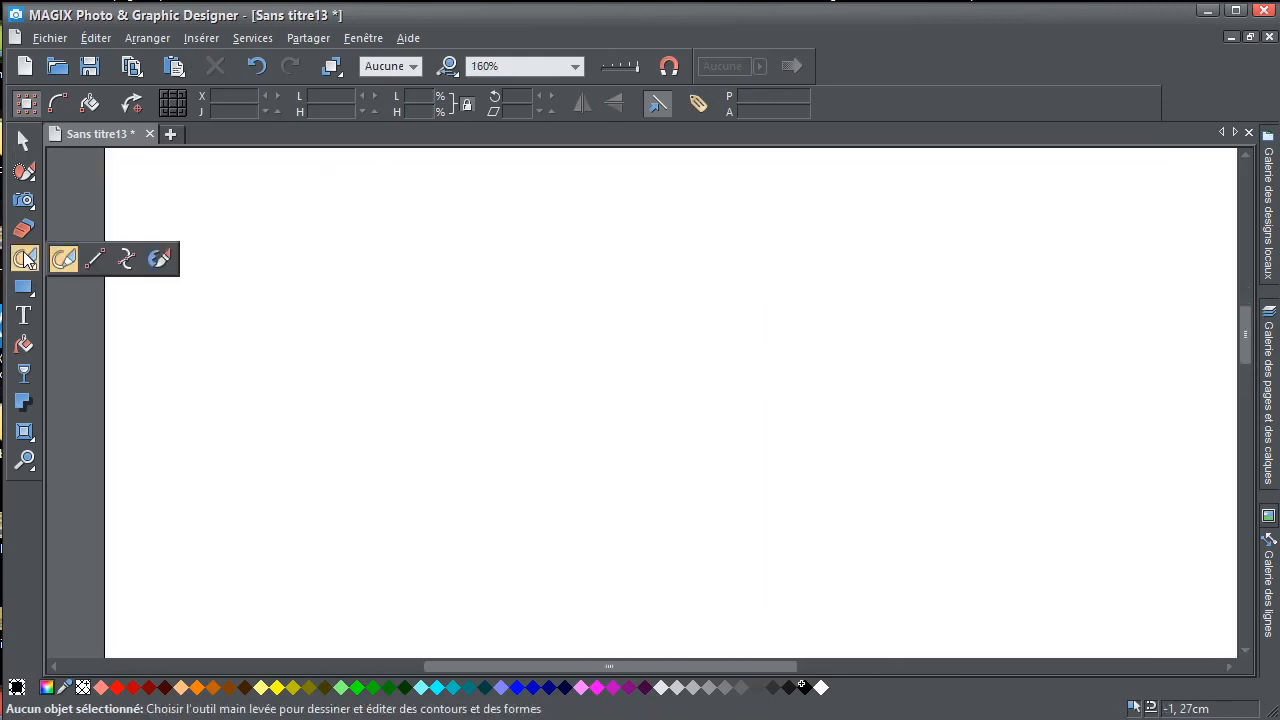
click(571, 103)
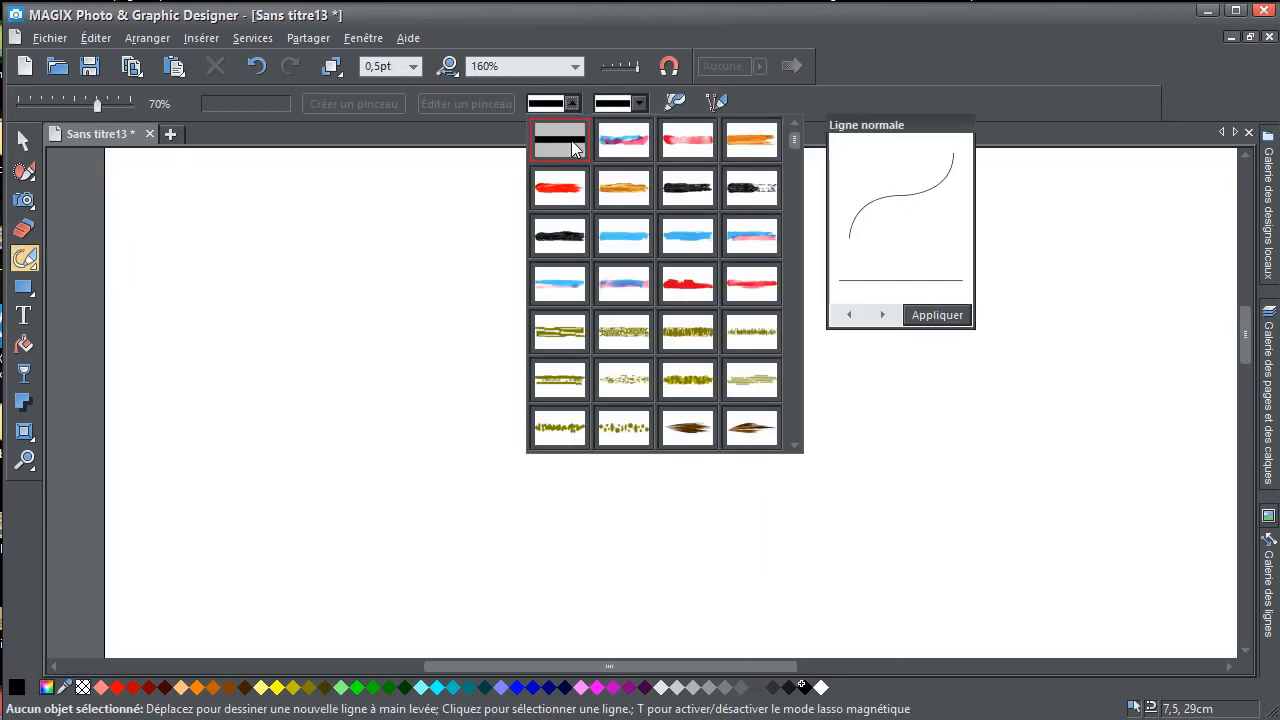
click(573, 148)
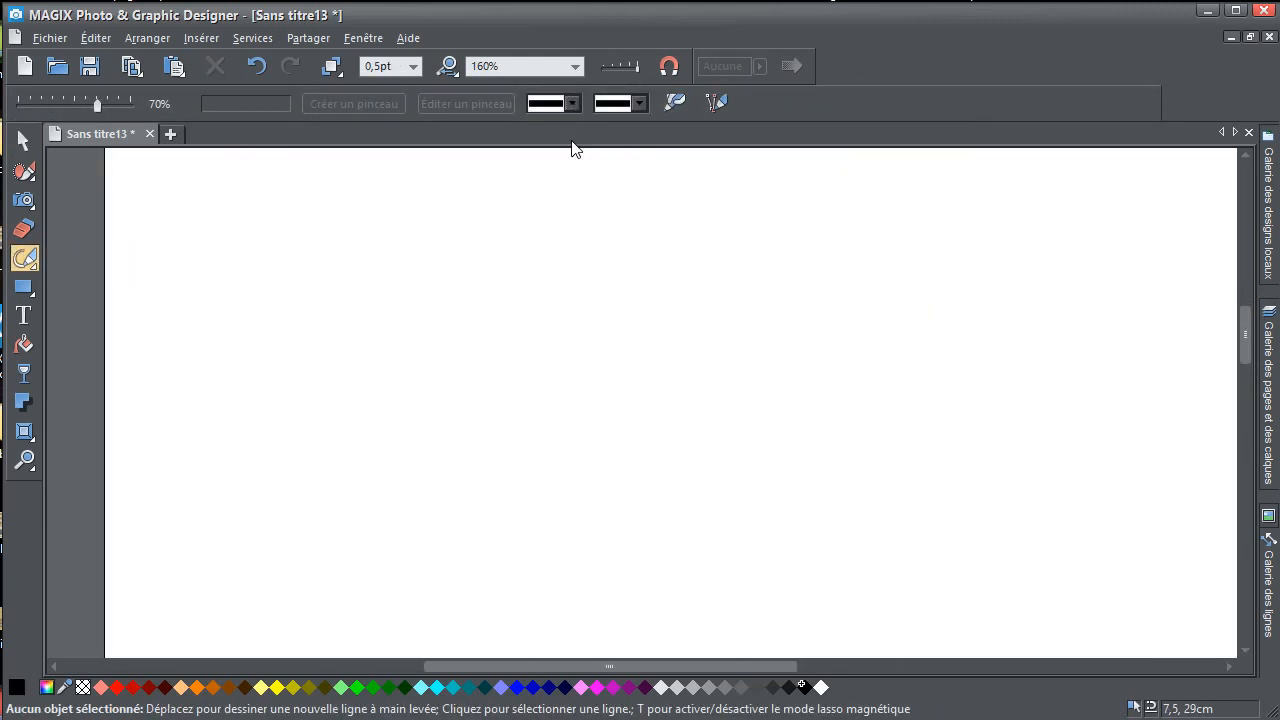
click(638, 103)
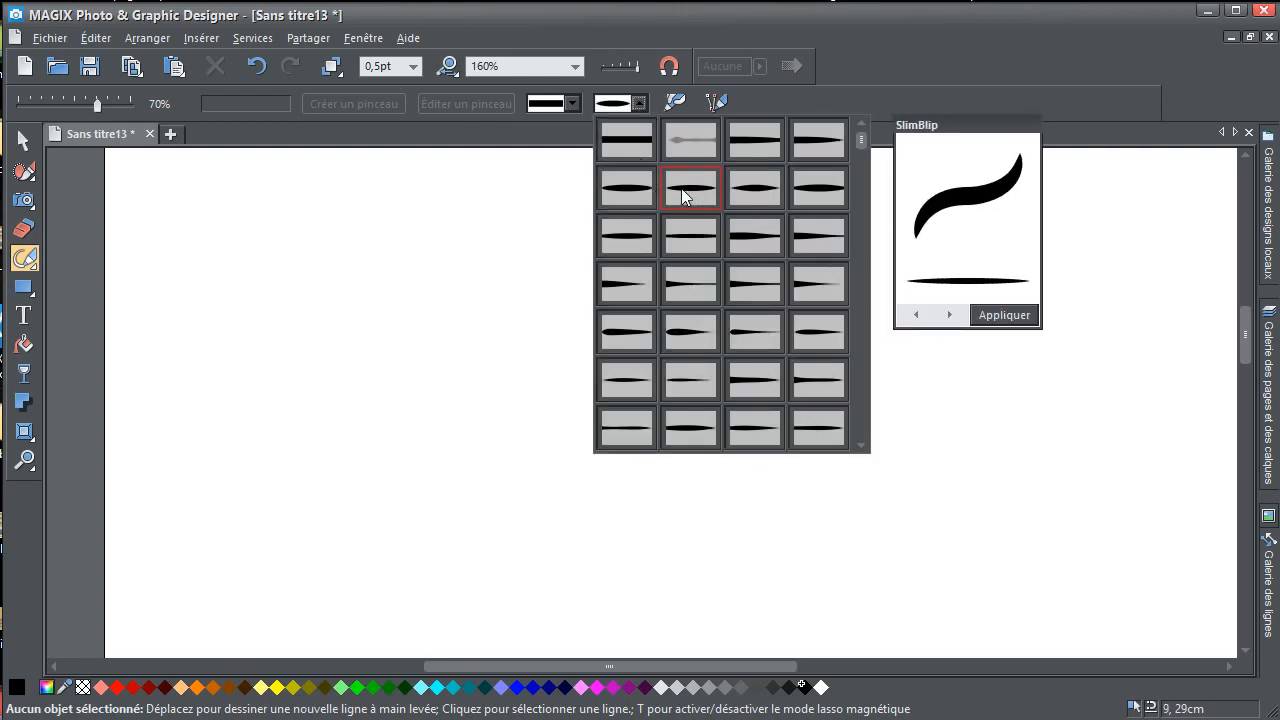
click(213, 411)
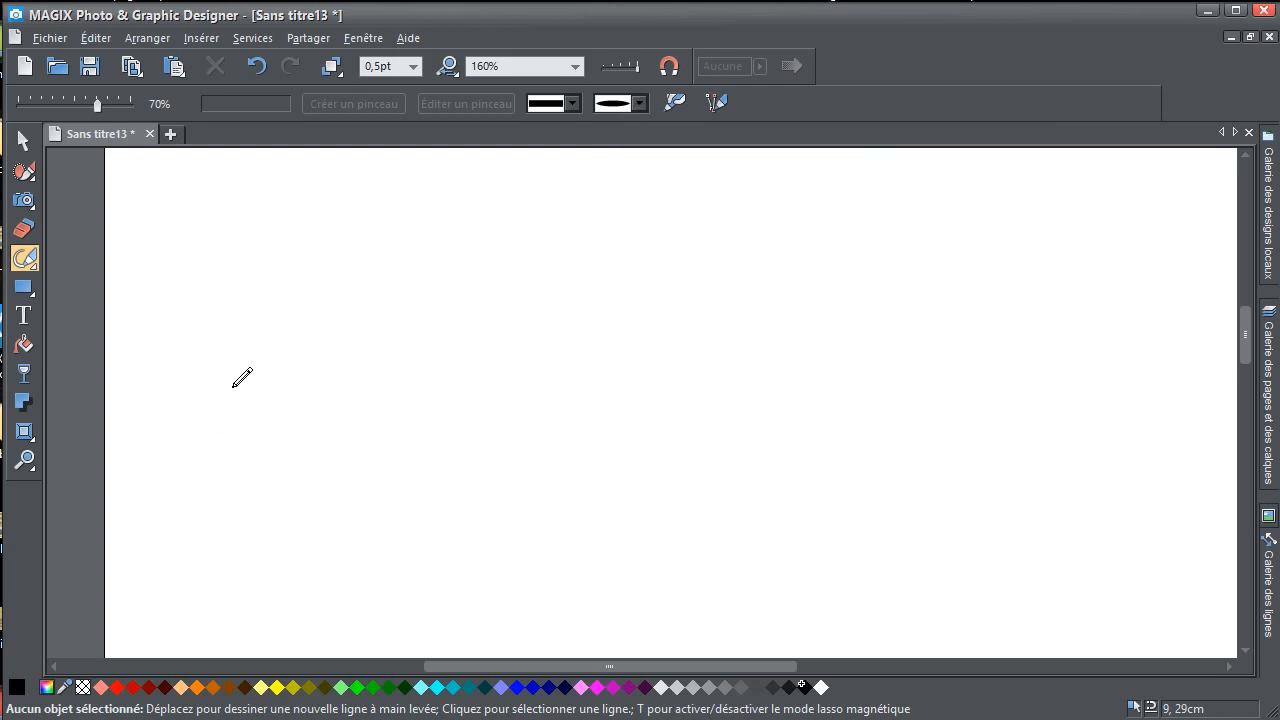
Handwrite "Je" about 4.2 by 4.8 cm near the page's upper left and set its line width to 12 pt
mouse_move(197, 382)
mouse_down()
mouse_move(238, 355)
mouse_move(289, 227)
mouse_move(296, 480)
mouse_move(288, 380)
mouse_move(379, 333)
mouse_move(334, 348)
mouse_move(420, 384)
mouse_up()
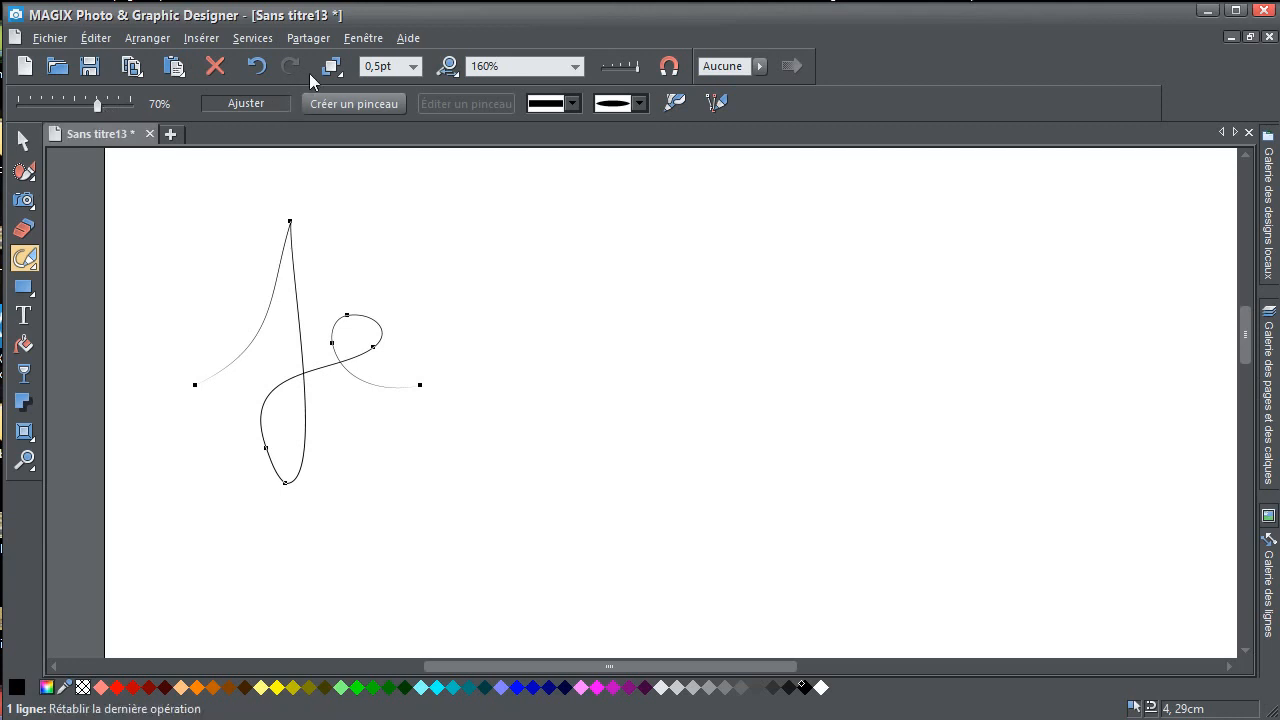
click(412, 68)
click(387, 174)
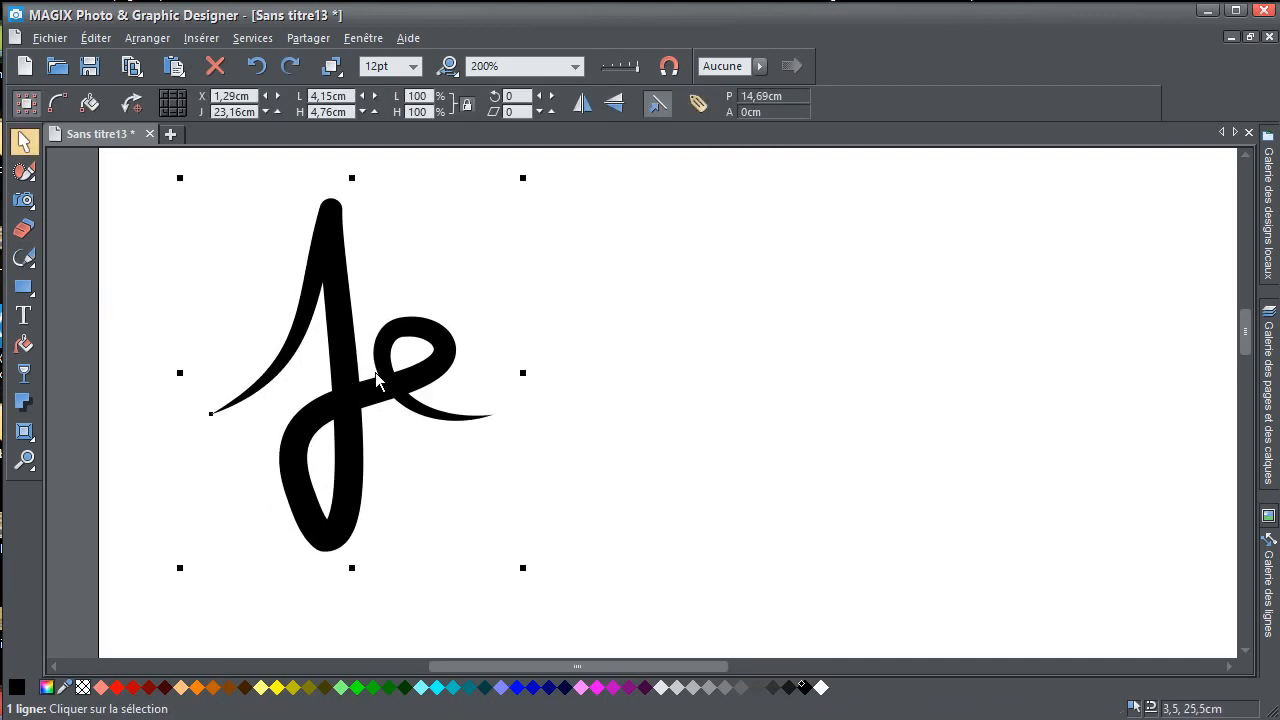
Draw a 4.5 by 1.5 cm rounded rectangle to the right of "Je" and give it an 8 pt pink outline
click(24, 286)
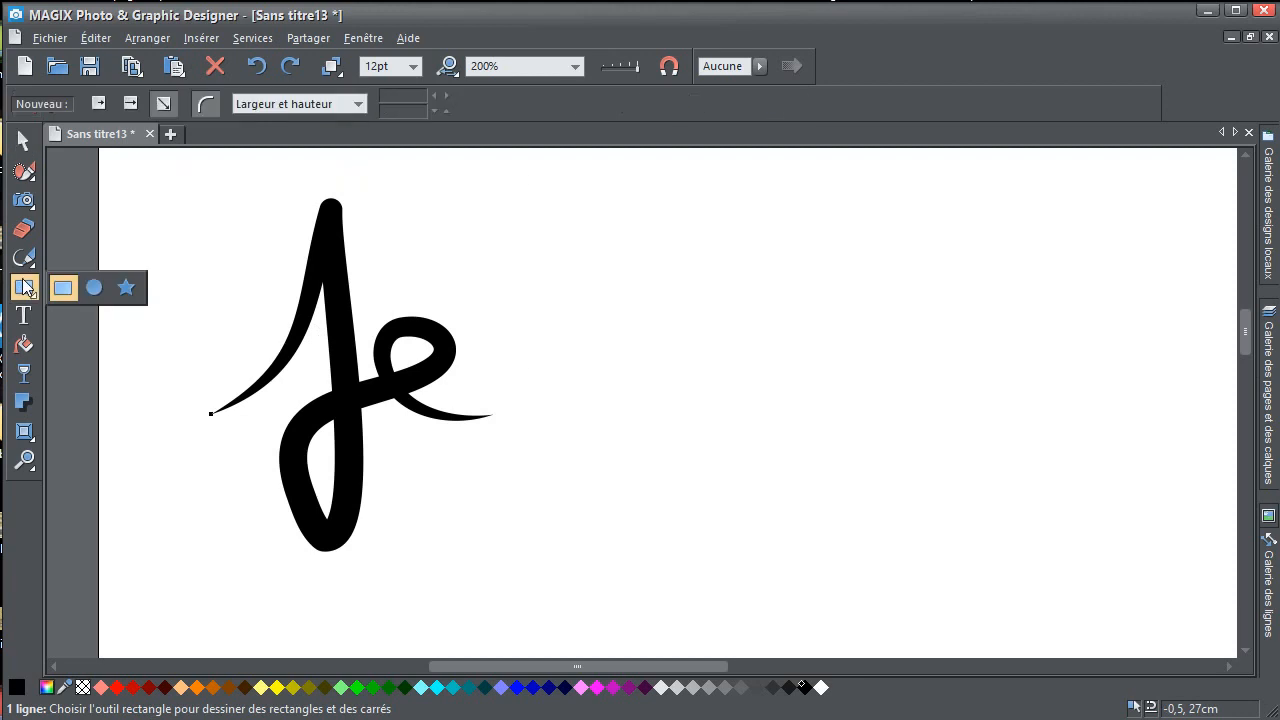
drag(626, 300, 968, 414)
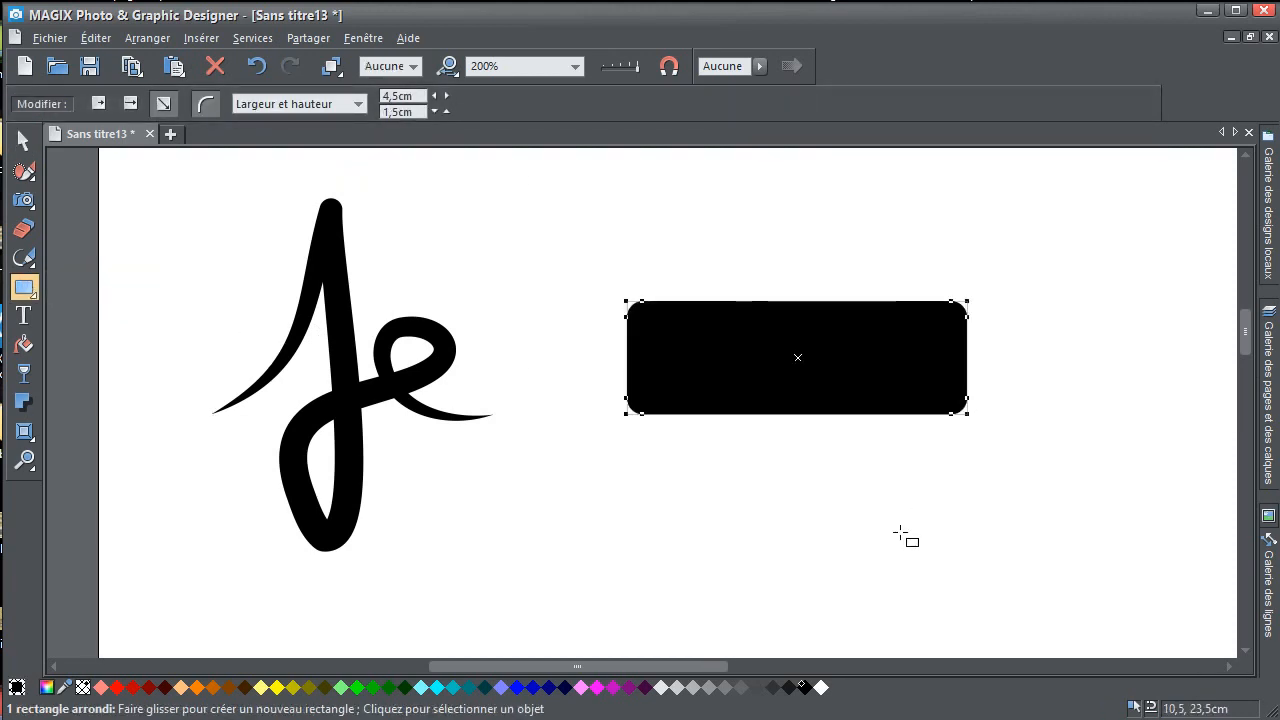
shift+click(581, 687)
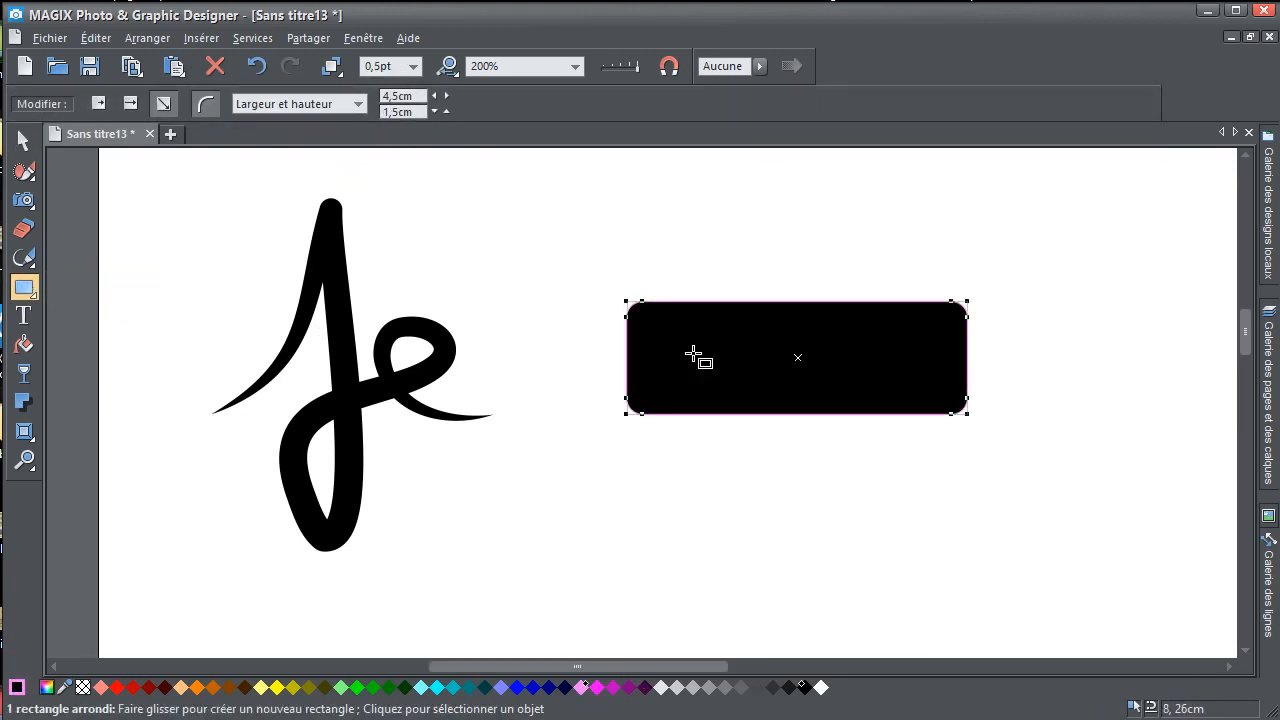
click(412, 66)
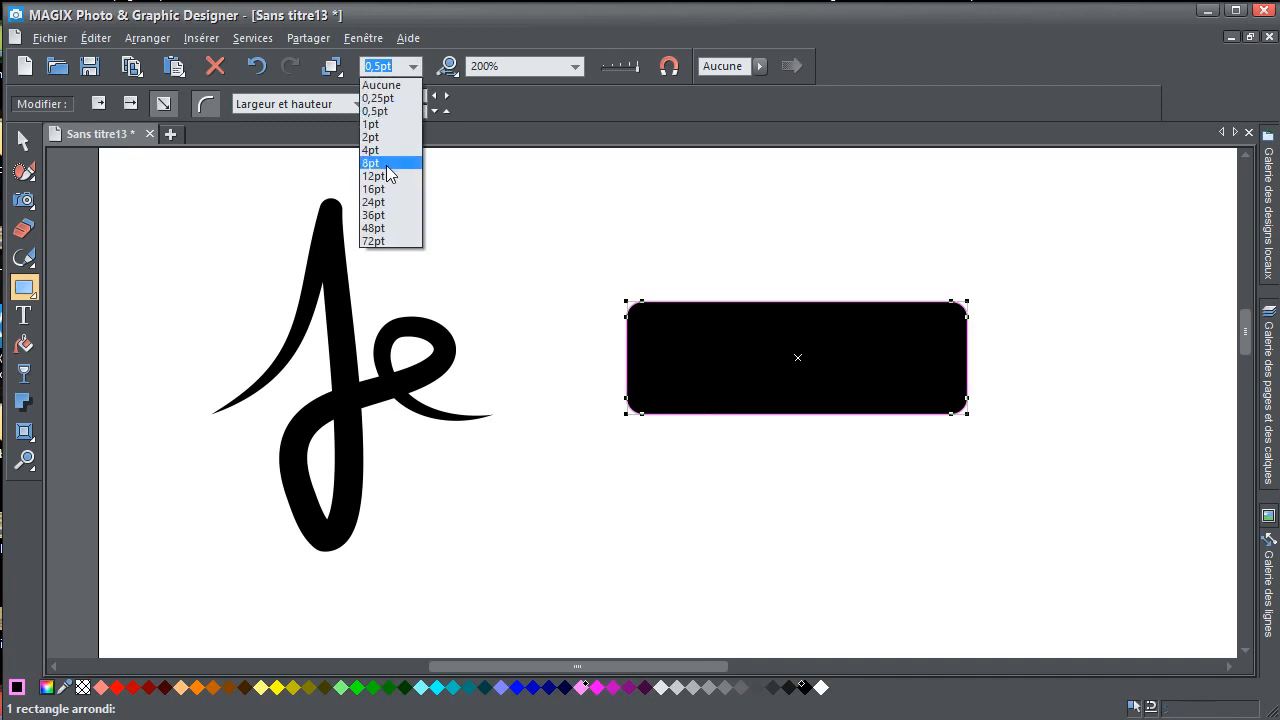
click(371, 163)
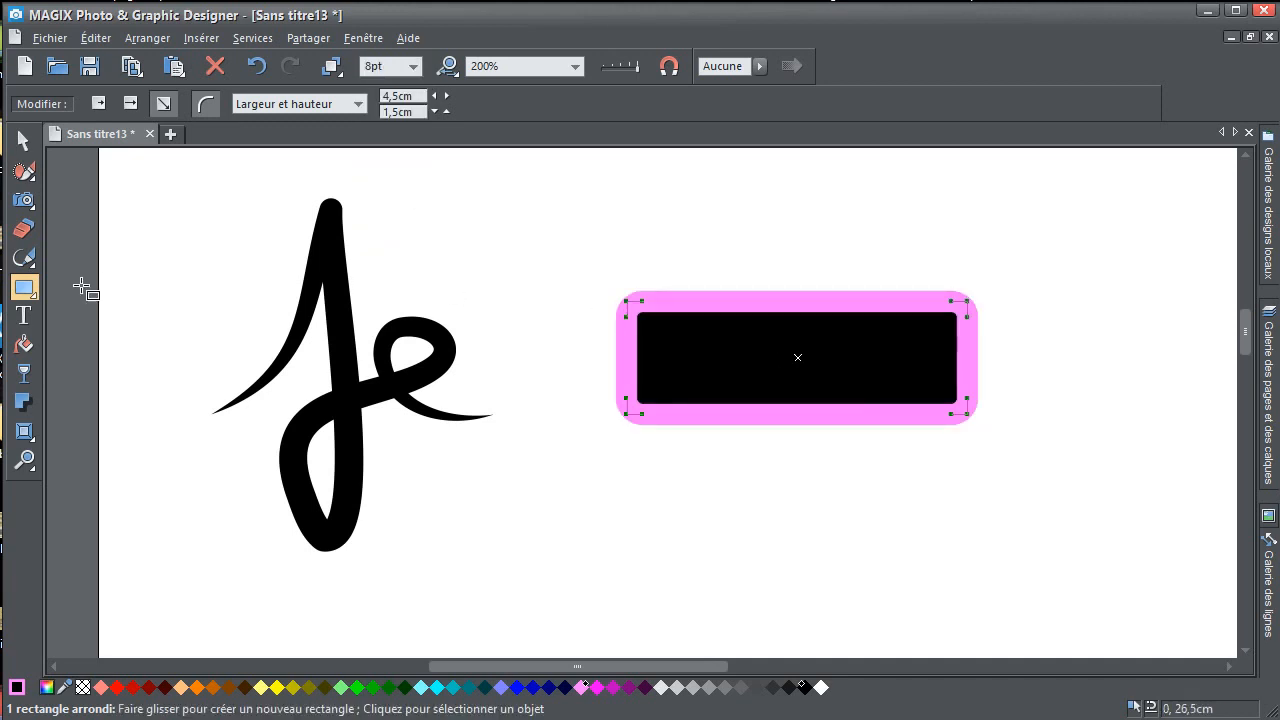
Apply the red paint brush and a tapered elliptical line profile to the rectangle's outline
click(24, 257)
click(571, 103)
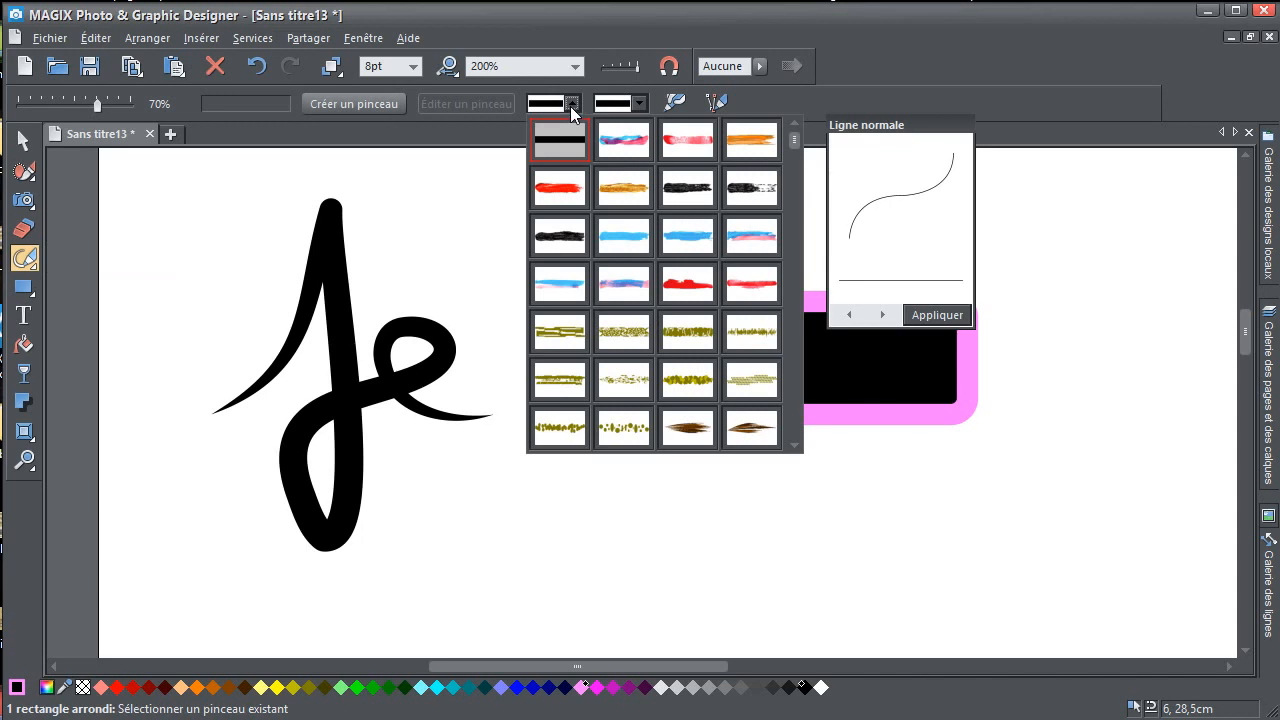
click(687, 285)
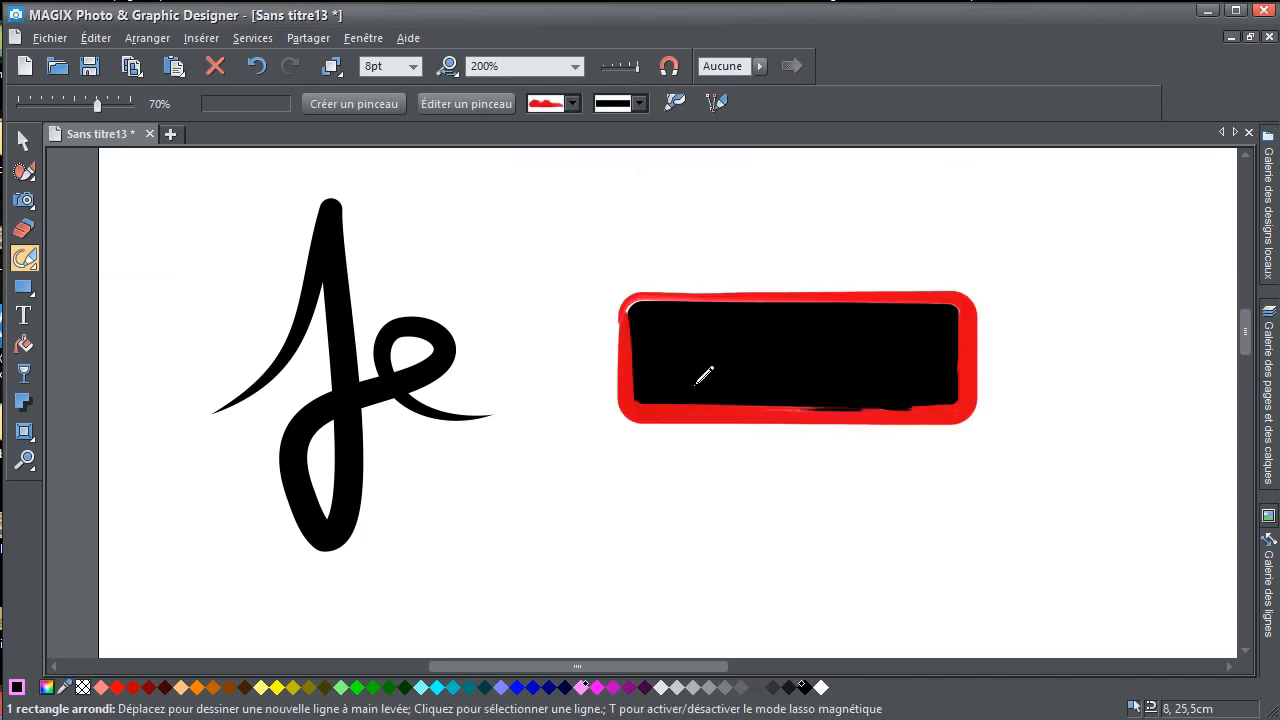
click(639, 103)
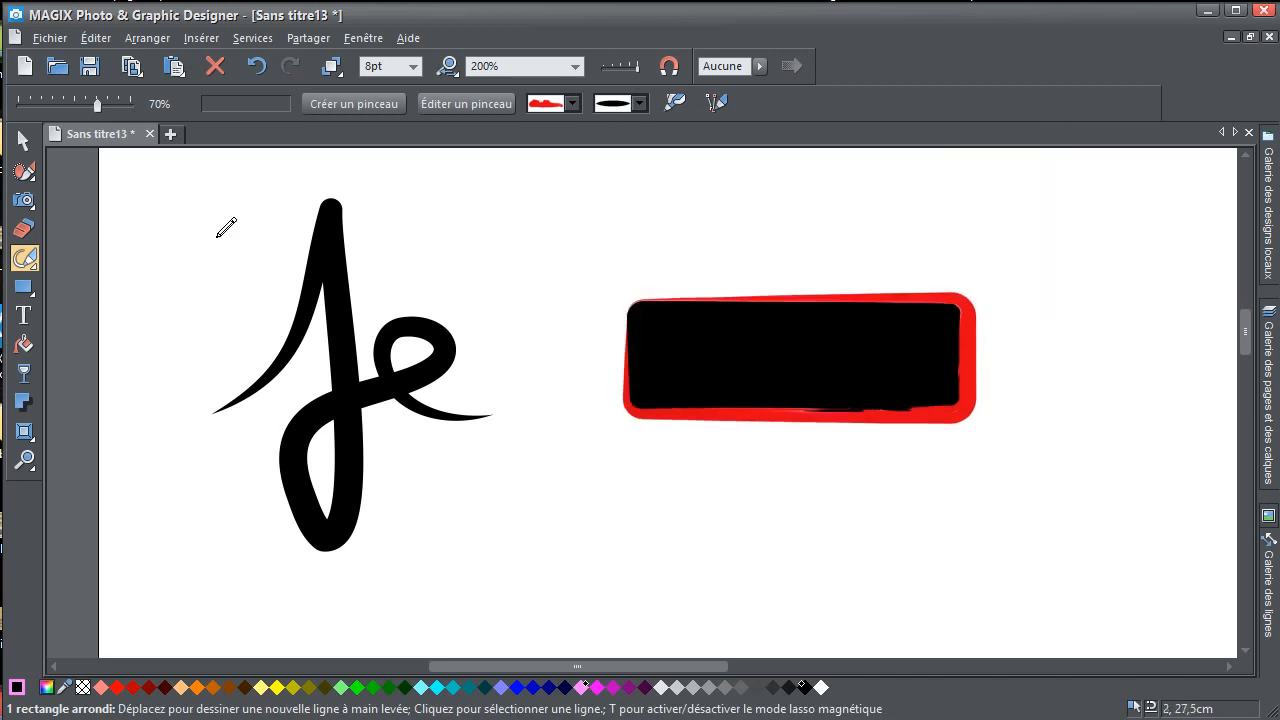
Erase three vertical strips across the rounded rectangle to split it into four pieces, and select the resulting shape
click(24, 229)
mouse_move(778, 282)
mouse_down()
mouse_move(814, 391)
mouse_move(812, 431)
mouse_up()
drag(872, 490, 899, 281)
drag(692, 282, 684, 430)
click(24, 140)
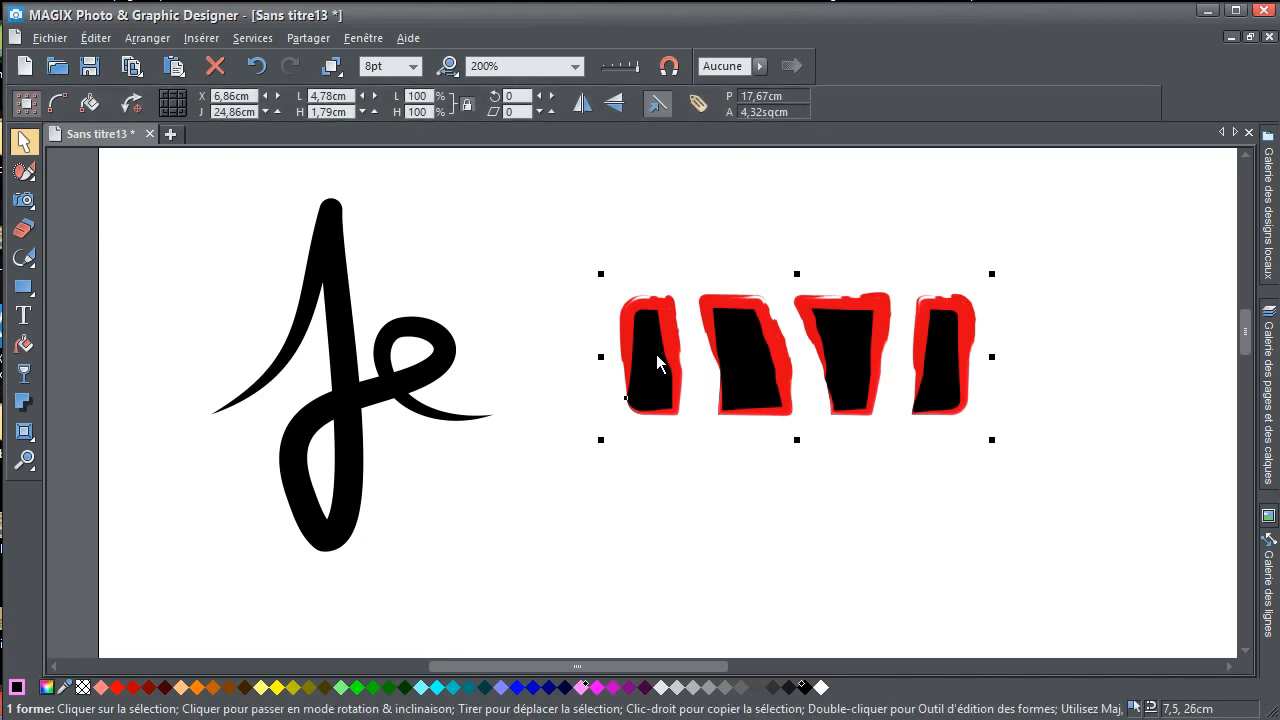
Delete all the artwork on the page, including the handwritten "Je" and the red-outlined pieces of the cut rectangle
drag(657, 362, 645, 374)
click(430, 292)
drag(185, 186, 1052, 558)
key(Delete)
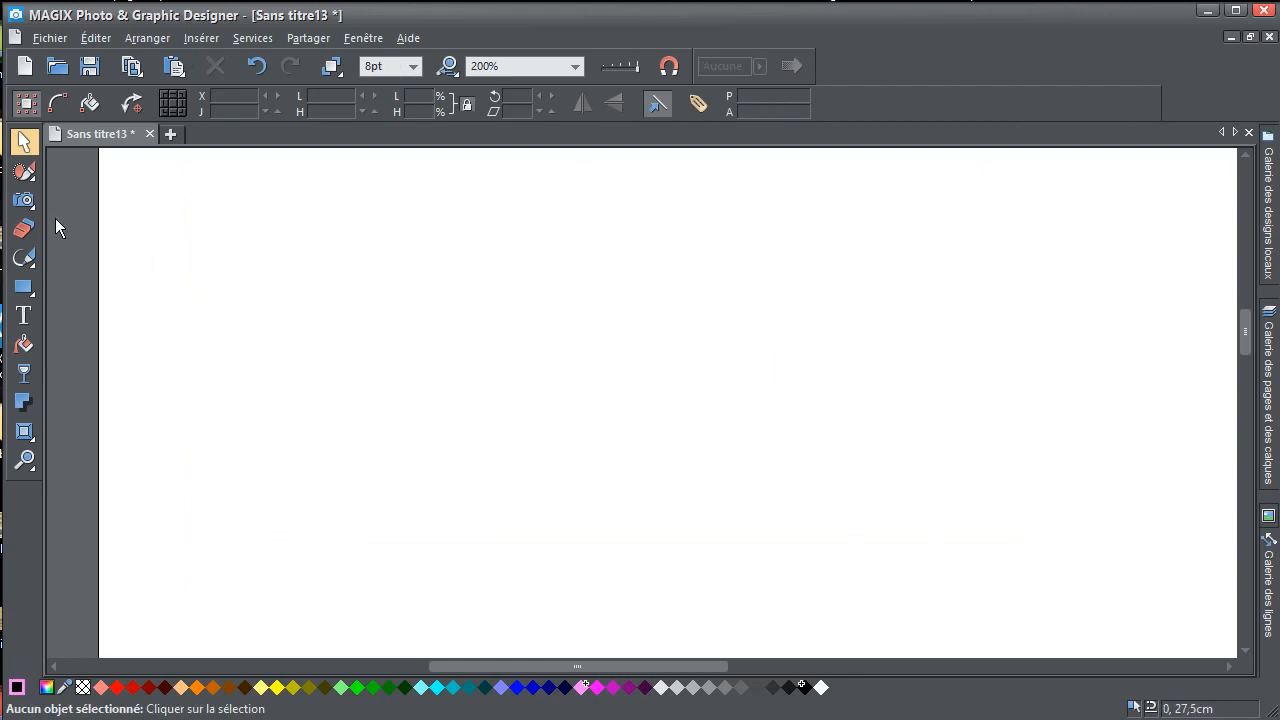
Try a 12 pt wavy black freehand line with a tapered elliptical profile across the middle of the page, and undo it
click(24, 257)
click(62, 257)
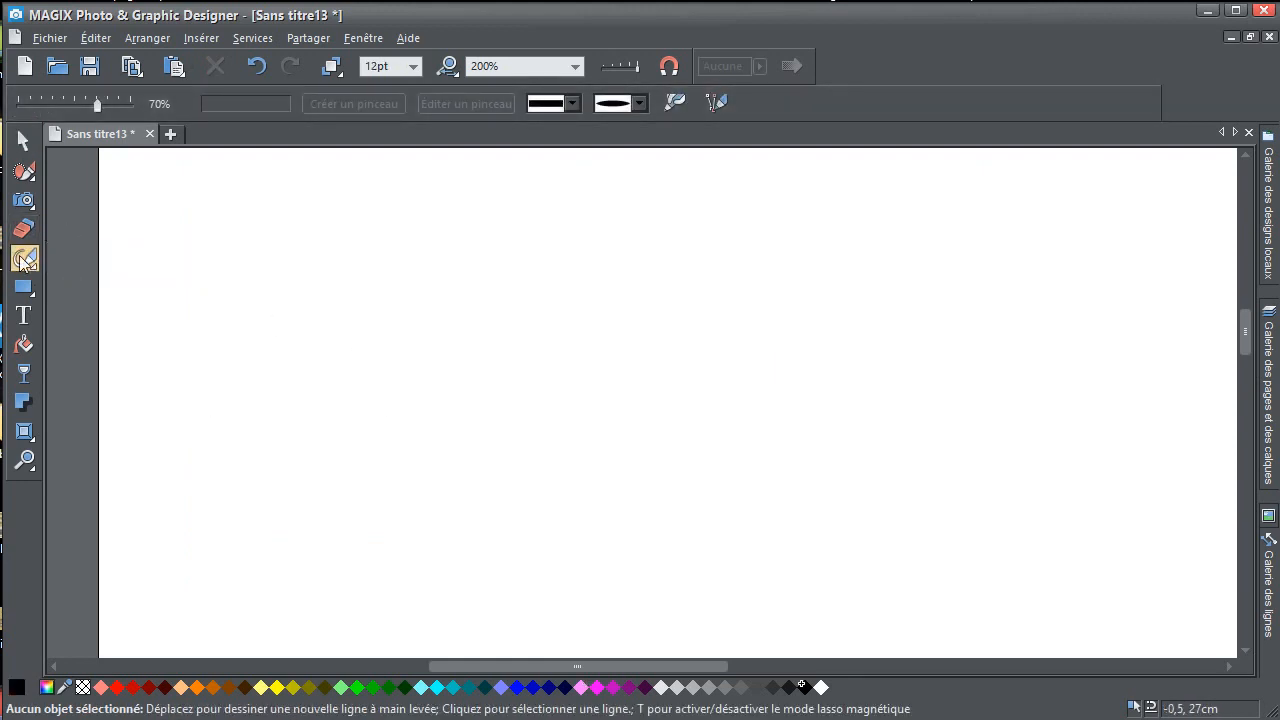
click(24, 258)
click(63, 257)
mouse_move(398, 222)
mouse_down()
mouse_move(360, 236)
mouse_move(421, 316)
mouse_move(562, 409)
mouse_move(776, 452)
mouse_move(808, 435)
mouse_up()
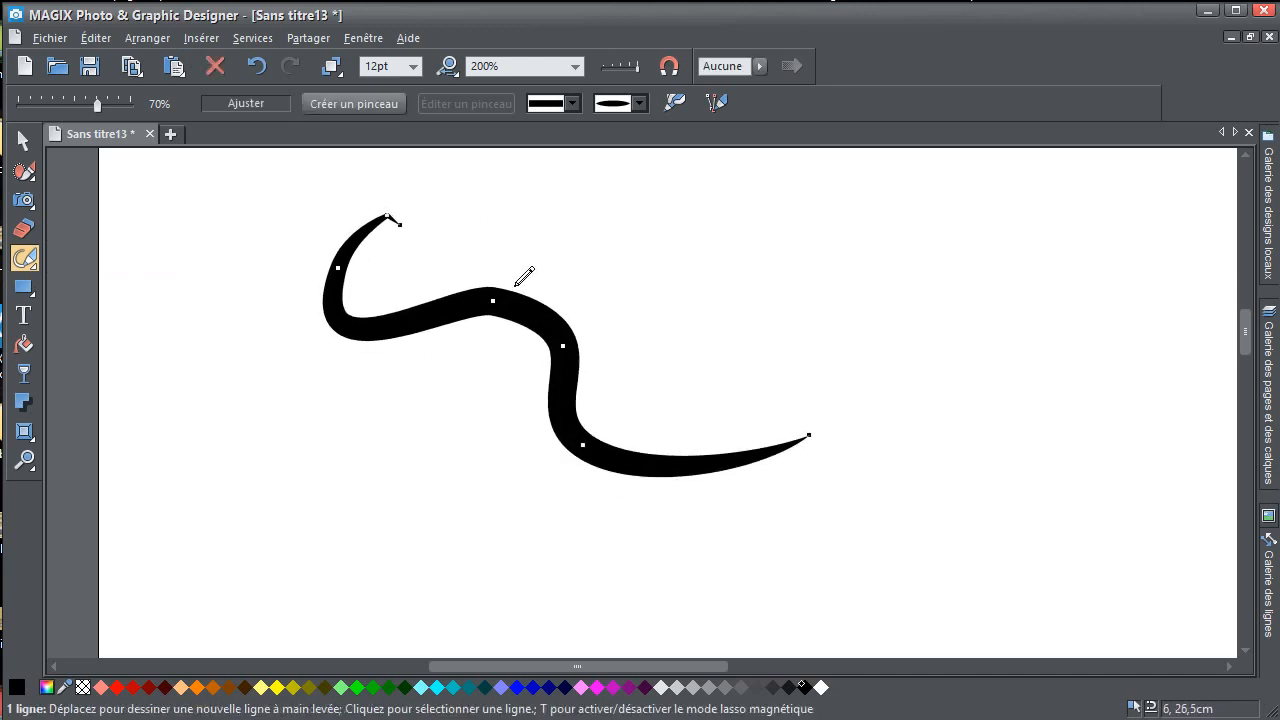
click(677, 104)
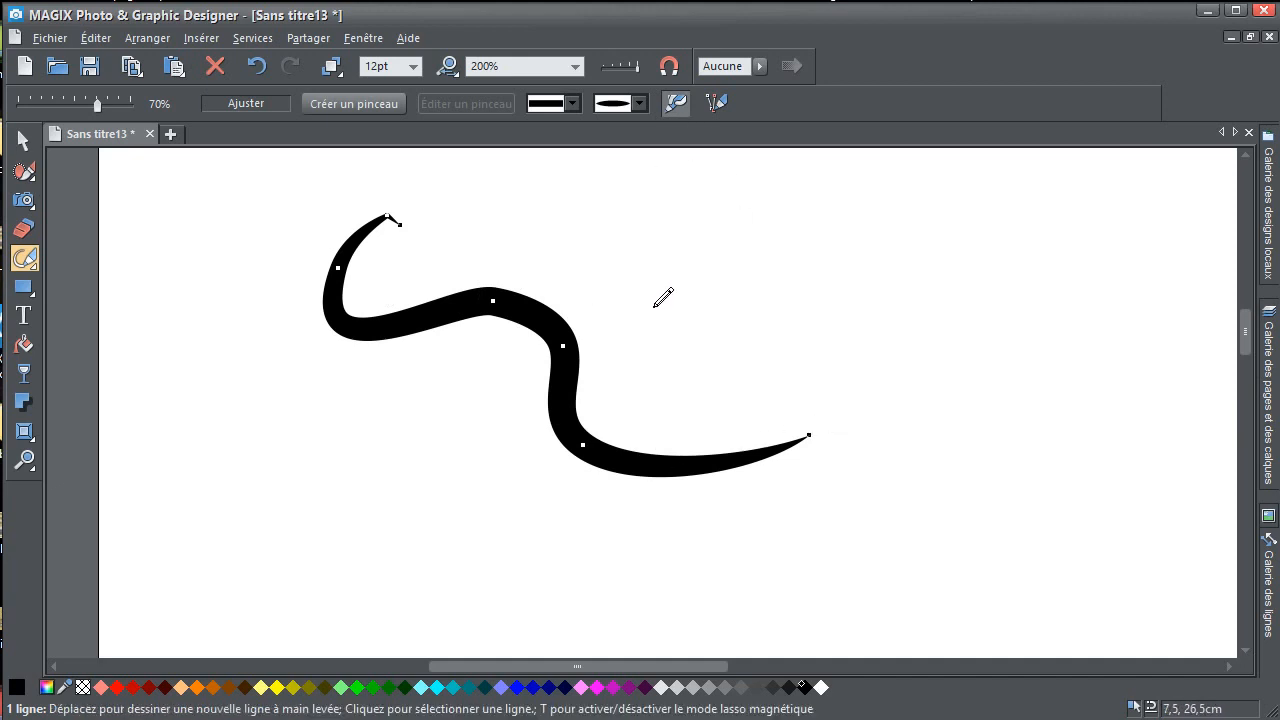
key(ctrl+z)
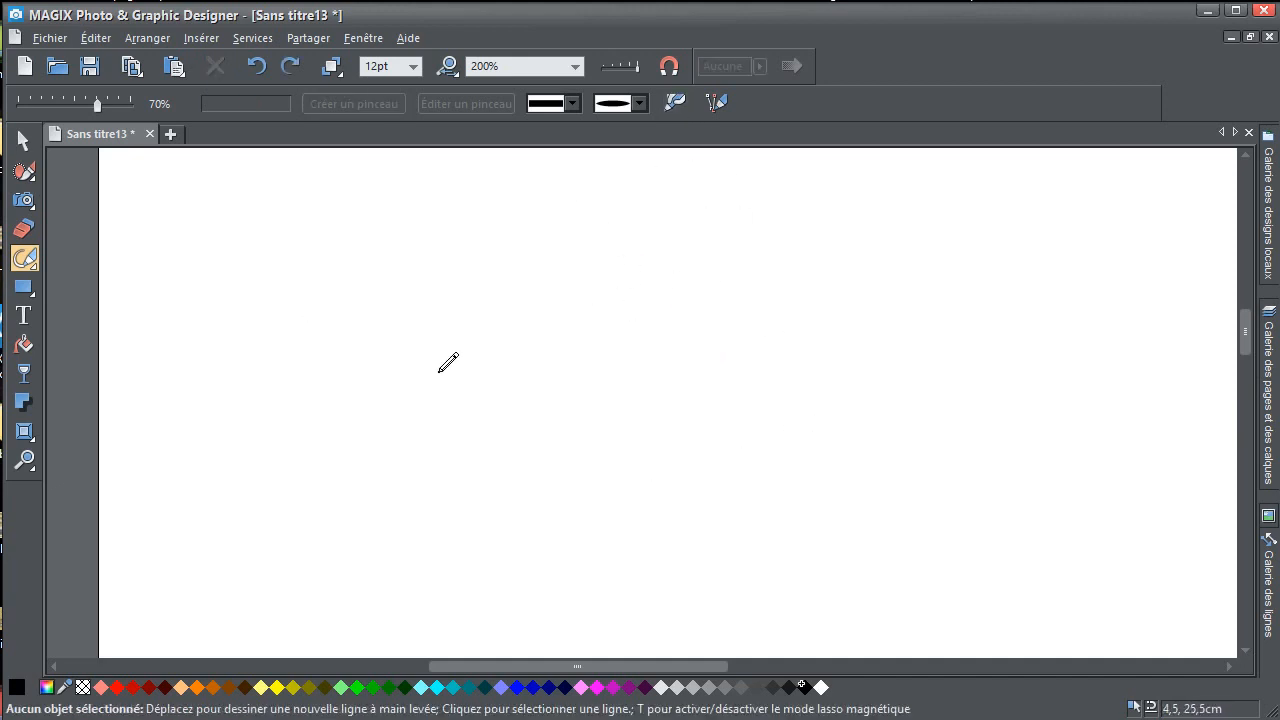
Discard a trial wavy line and draw a large closed freehand shape with a pointed tip on the left half of the page
mouse_move(323, 227)
mouse_down()
mouse_move(232, 356)
mouse_move(752, 368)
mouse_move(823, 284)
mouse_up()
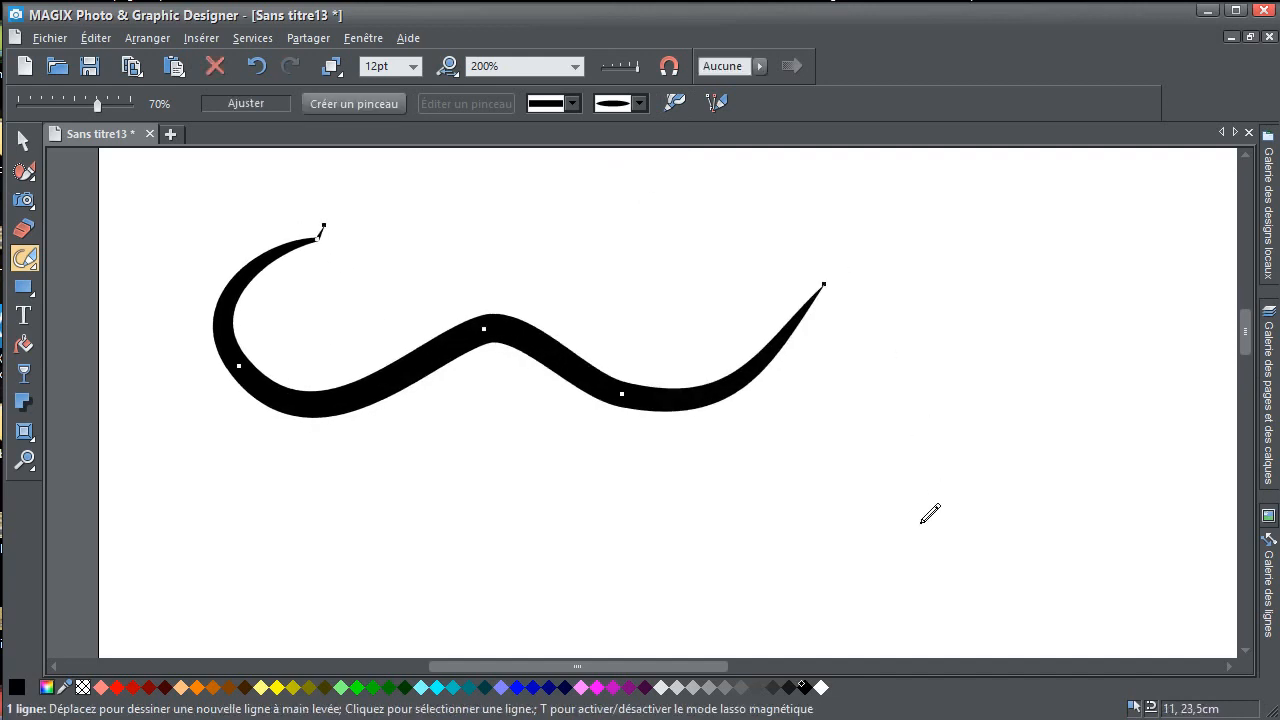
key(ctrl+z)
mouse_move(360, 226)
mouse_down()
mouse_move(245, 378)
mouse_move(404, 534)
mouse_move(633, 416)
mouse_move(504, 270)
mouse_move(363, 230)
mouse_up()
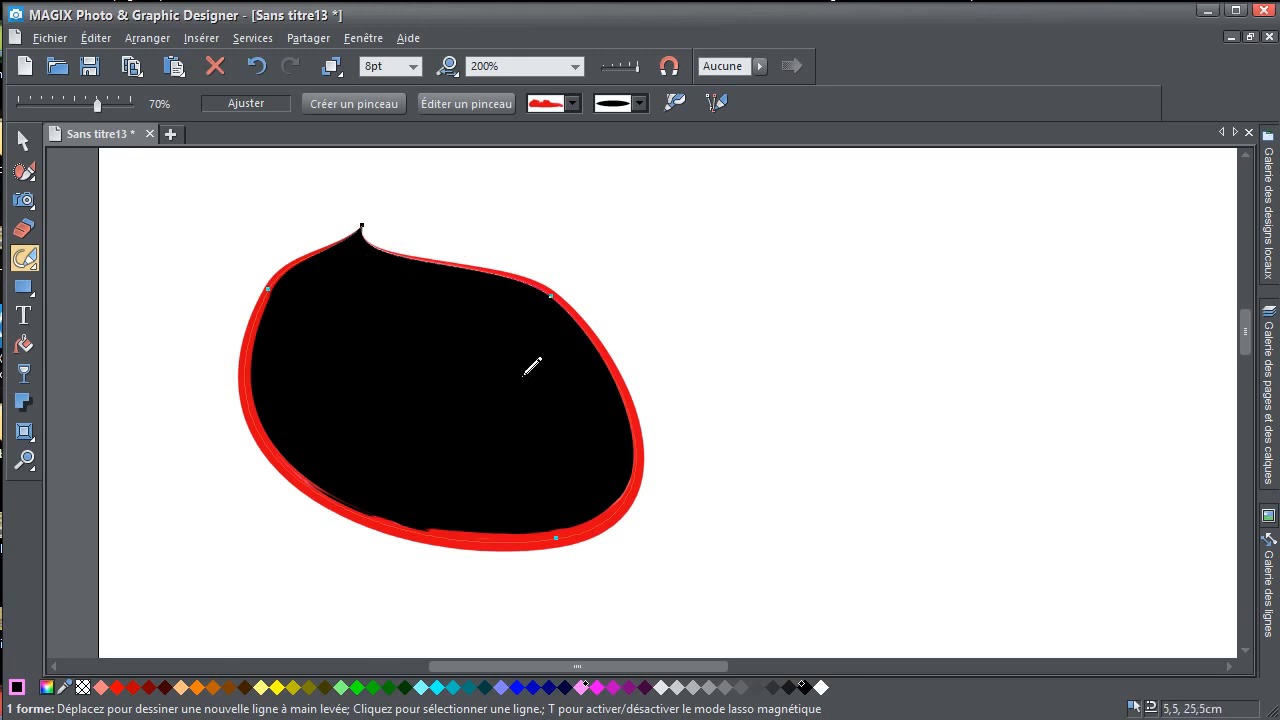
Sketch a cube in perspective from 12 pt black freehand lines with an elliptical profile, to the right of the closed shape
click(714, 103)
mouse_move(702, 228)
mouse_down()
mouse_move(696, 421)
mouse_move(896, 431)
mouse_move(889, 229)
mouse_move(694, 224)
mouse_move(840, 150)
mouse_up()
scroll(845, 181, up, 1)
mouse_move(839, 200)
mouse_down()
mouse_move(1019, 199)
mouse_move(891, 315)
mouse_up()
mouse_move(897, 508)
mouse_down()
mouse_move(1008, 427)
mouse_move(1004, 211)
mouse_up()
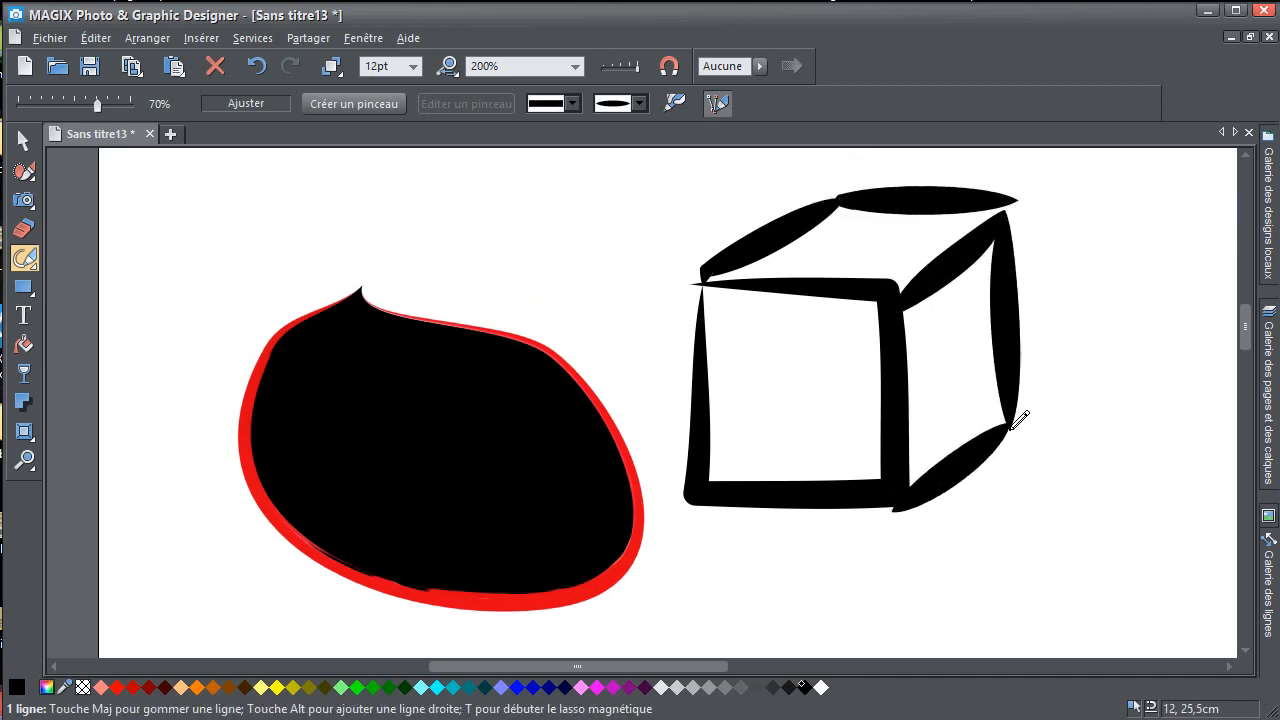